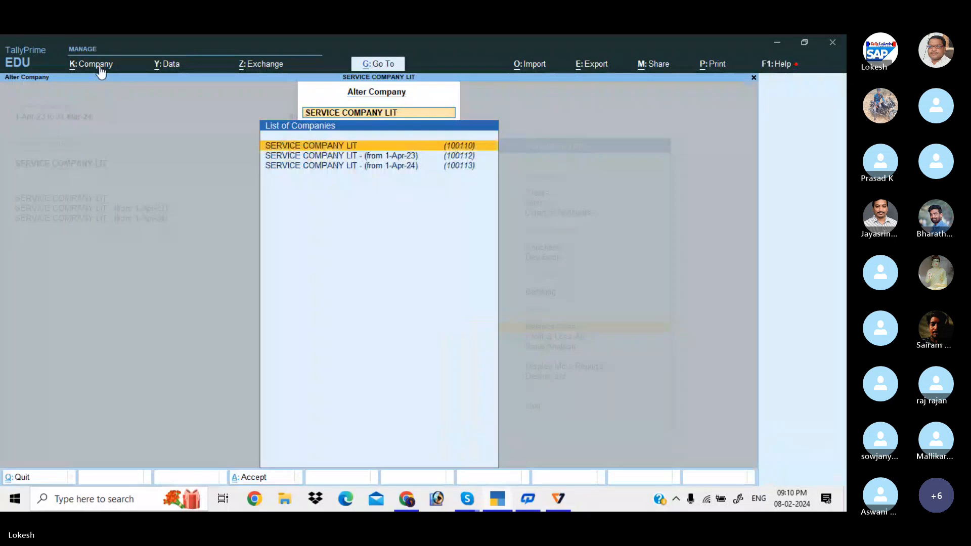
Delete the company SERVICE COMPANY LIT - (from 1-Apr-23).
key(Down)
key(Return)
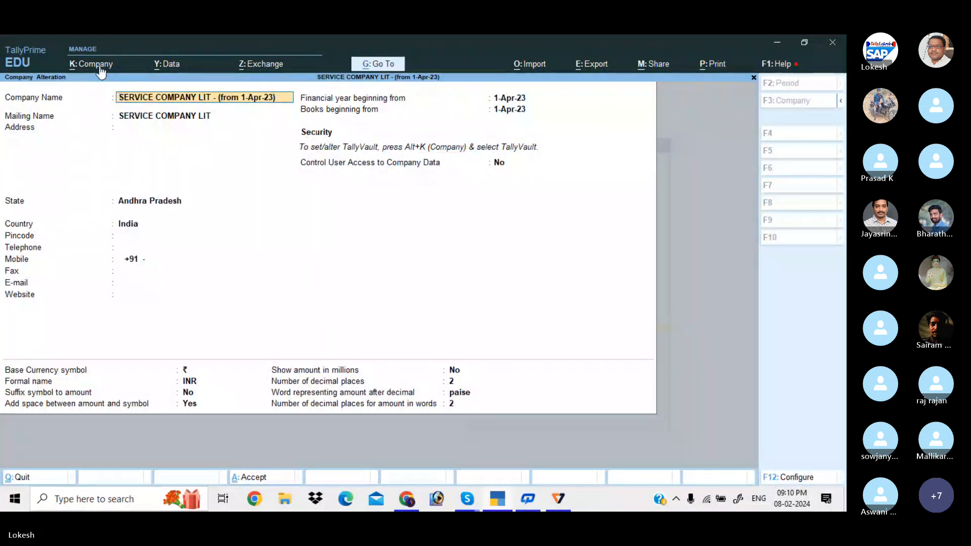
key(alt+d)
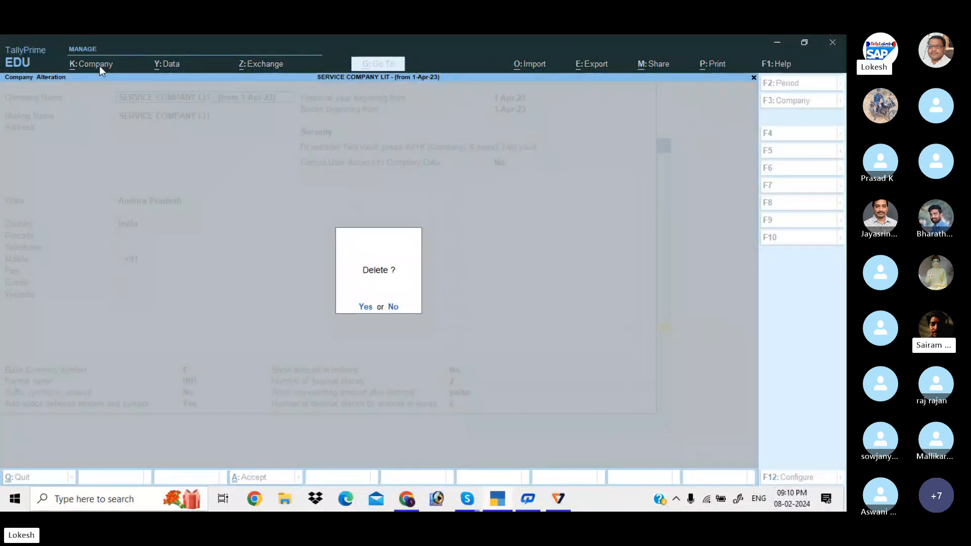
key(y)
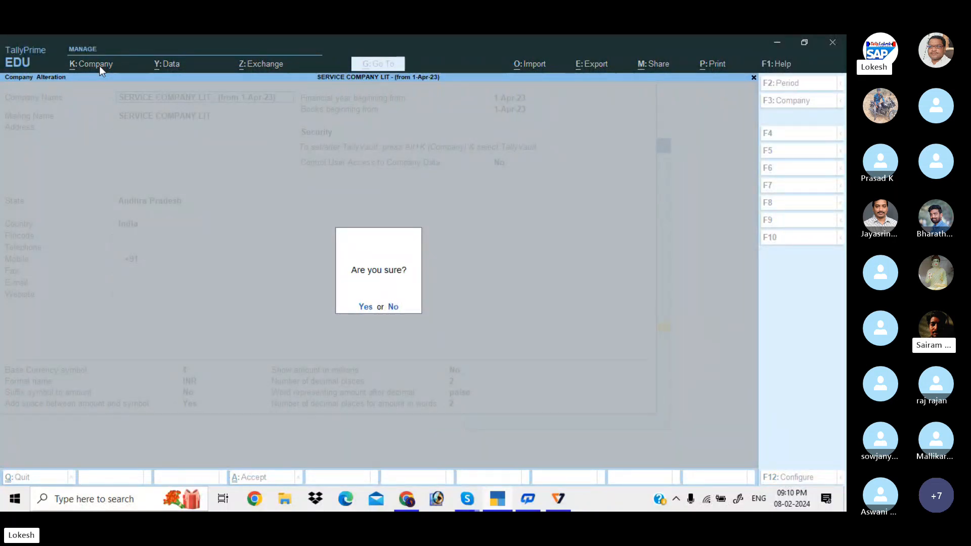
key(y)
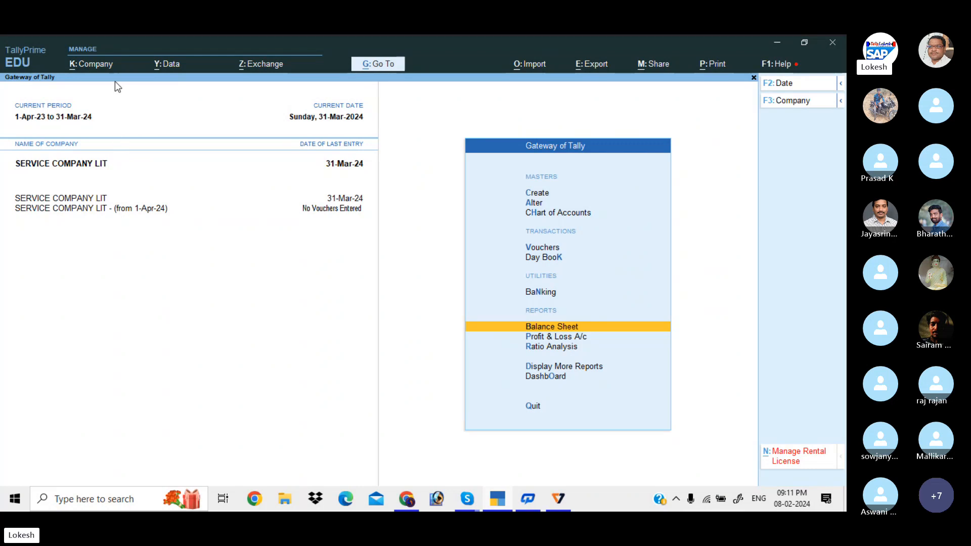
Rename the original company SERVICE COMPANY LIT as SERVICE COMPANY LIT (23-24) and save the alteration.
click(105, 67)
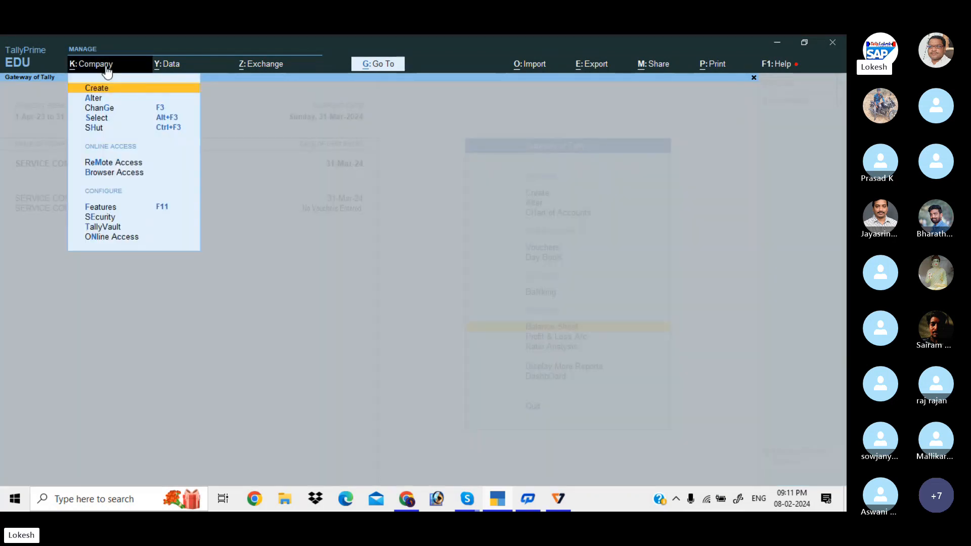
key(Down)
key(Return)
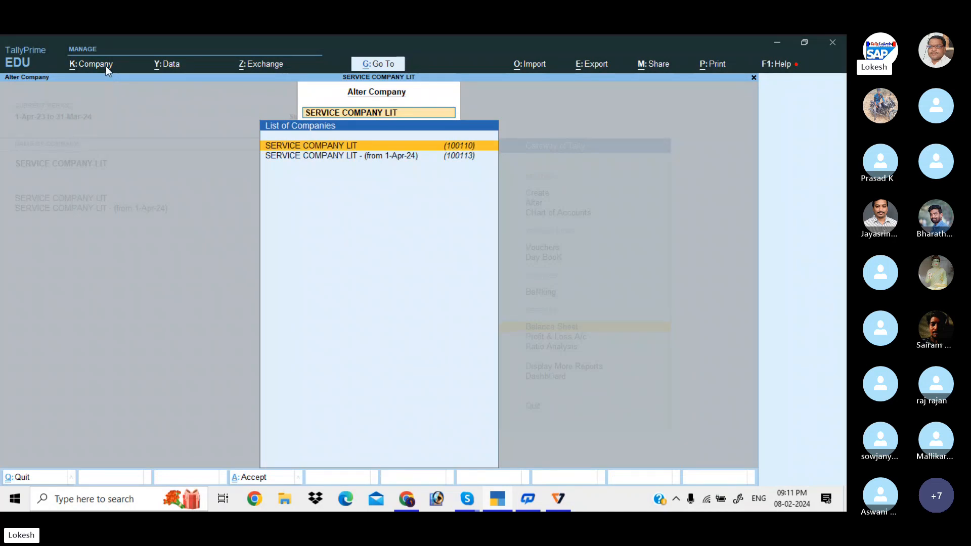
key(Return)
key(ctrl)
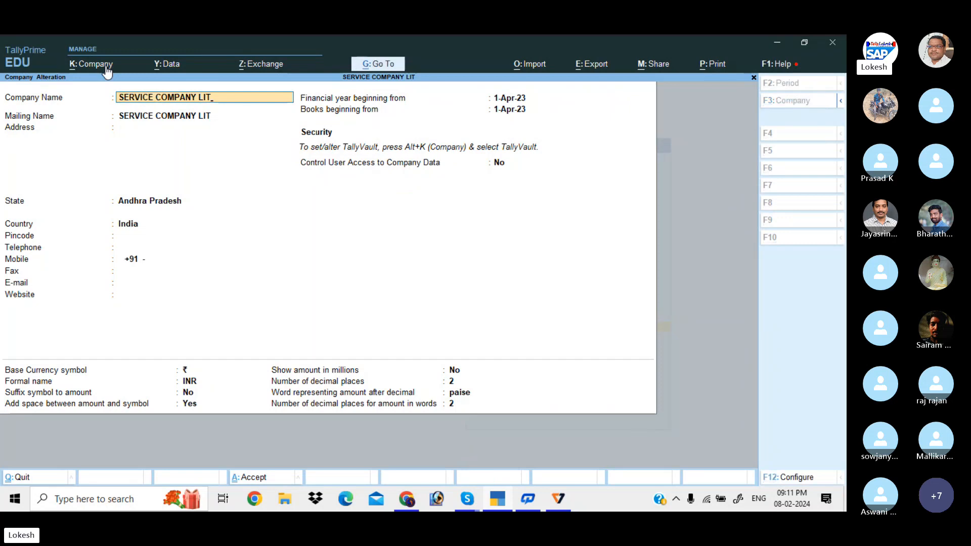
text((23-24))
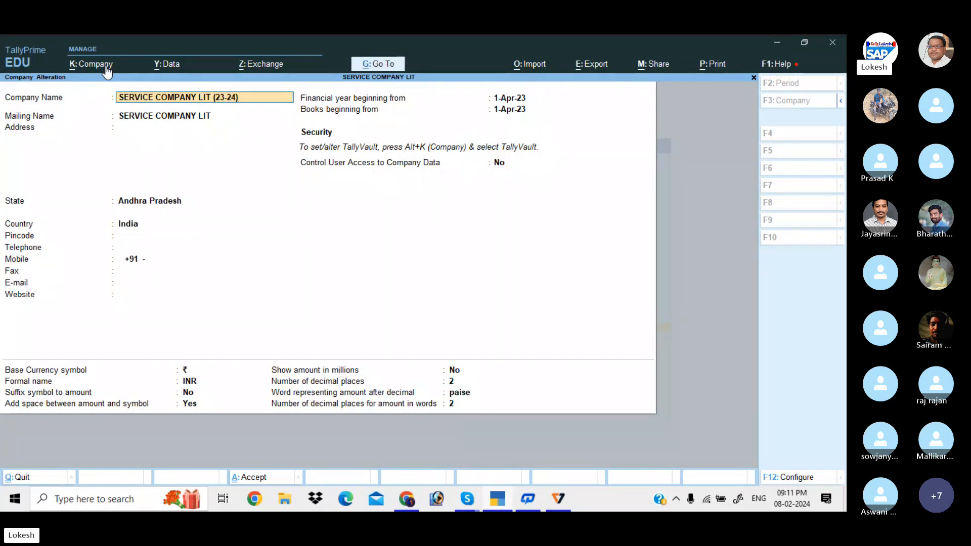
key(ctrl+a)
Rename the company starting 1-Apr-24 as SERVICE COMPANY LIT - ( 24-25), carry the name over to its mailing name, and save.
key(Down)
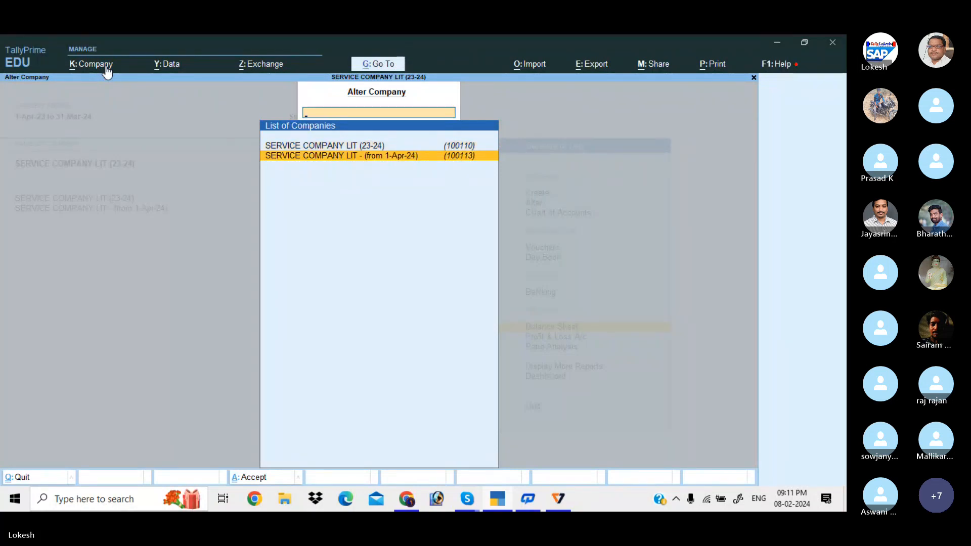
key(Return)
key(ctrl)
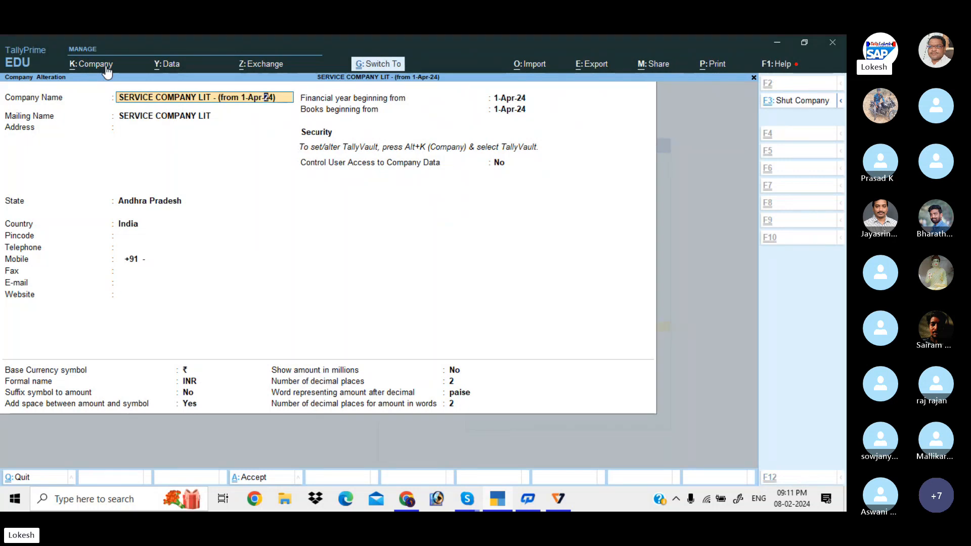
key(BackSpace)
key(BackSpace)
key(BackSpace)
key(BackSpace)
key(BackSpace)
key(BackSpace)
key(BackSpace)
key(BackSpace)
key(BackSpace)
key(BackSpace)
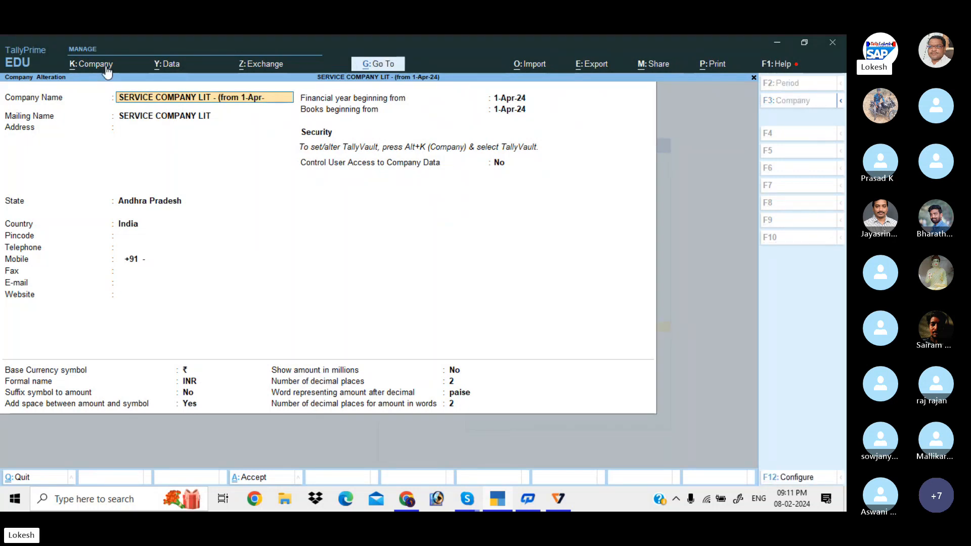
key(BackSpace)
key(BackSpace)
key(BackSpace)
key(BackSpace)
text(24-)
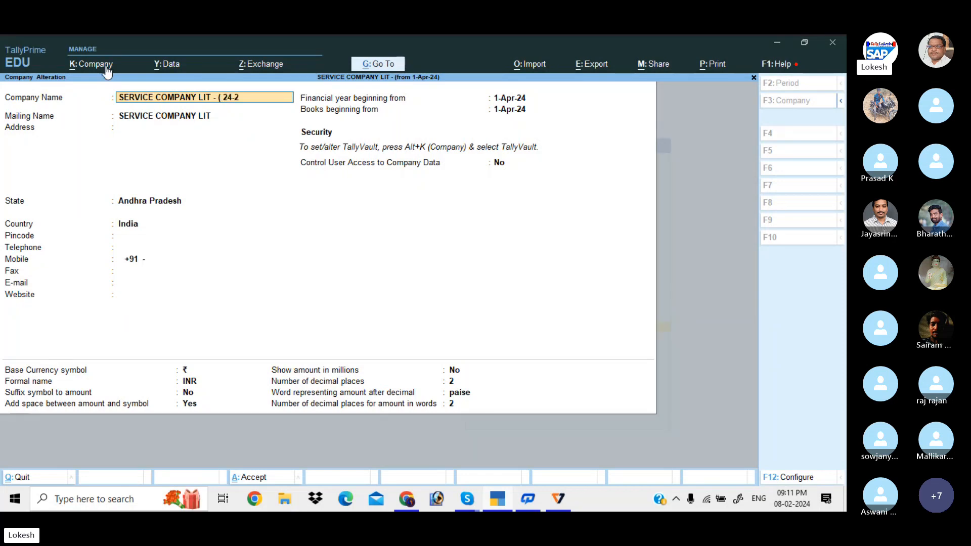
text(25))
key(Return)
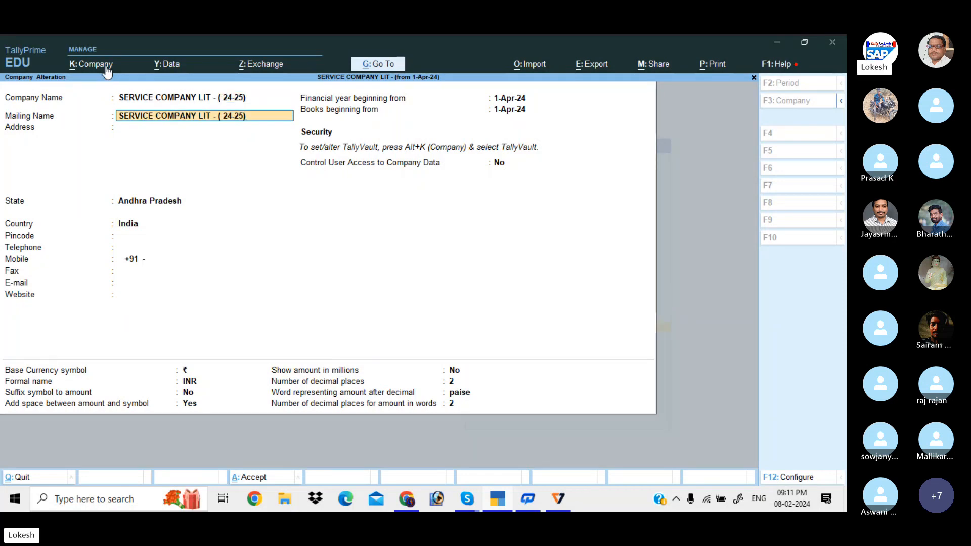
key(ctrl+a)
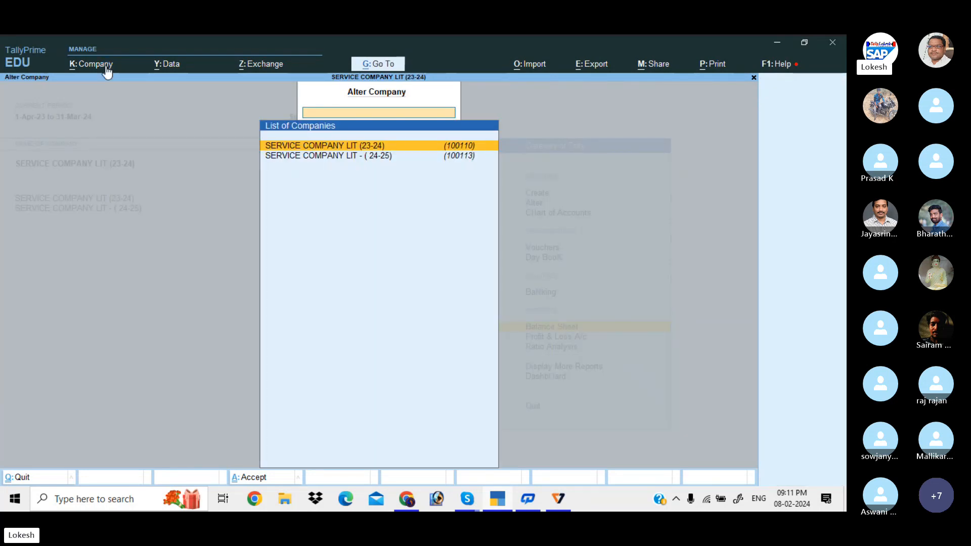
key(Escape)
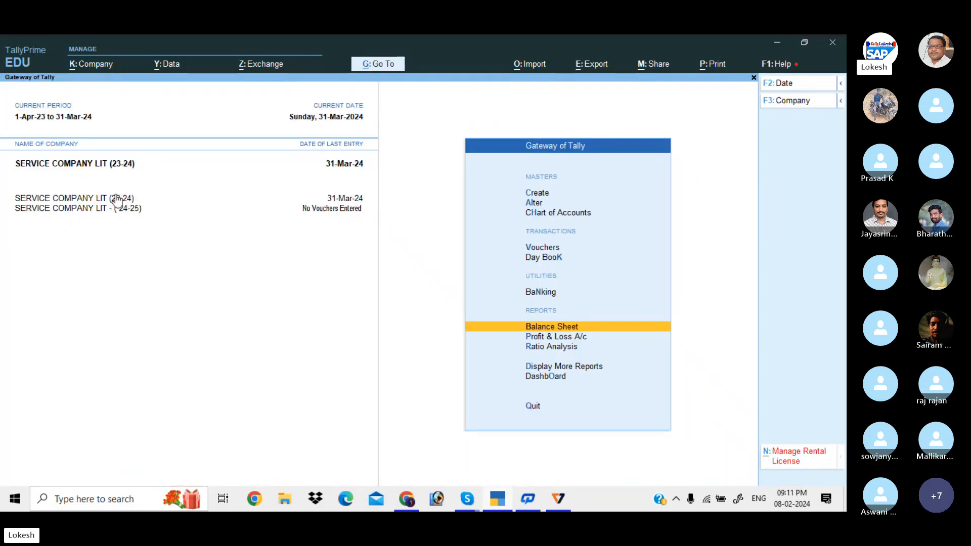
Examine the detailed balance sheet of SERVICE COMPANY LIT (23-24) for the closing balances.
click(71, 208)
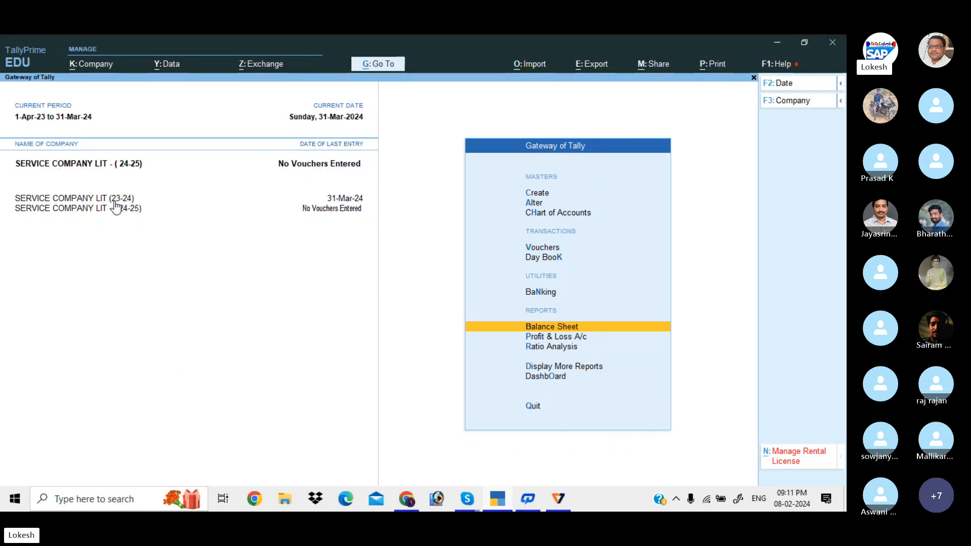
click(114, 199)
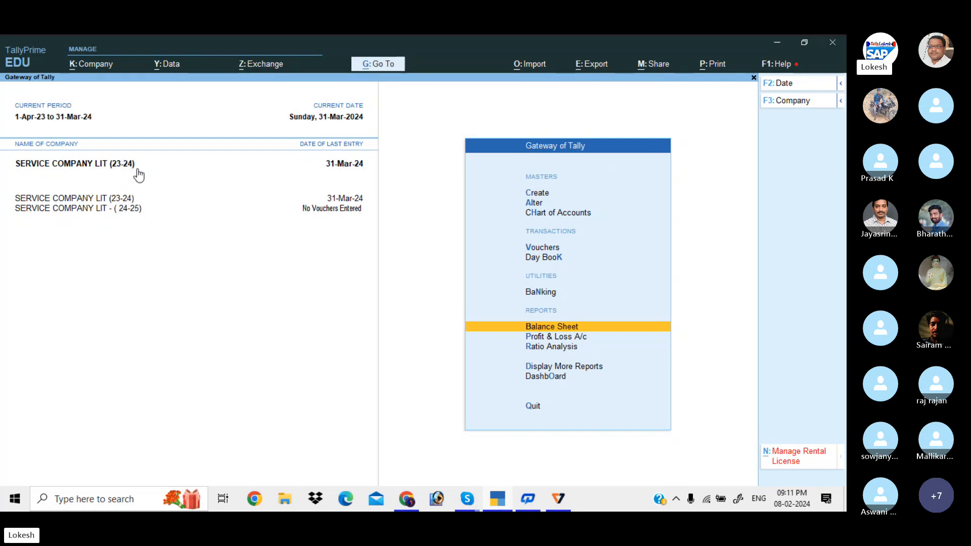
key(Return)
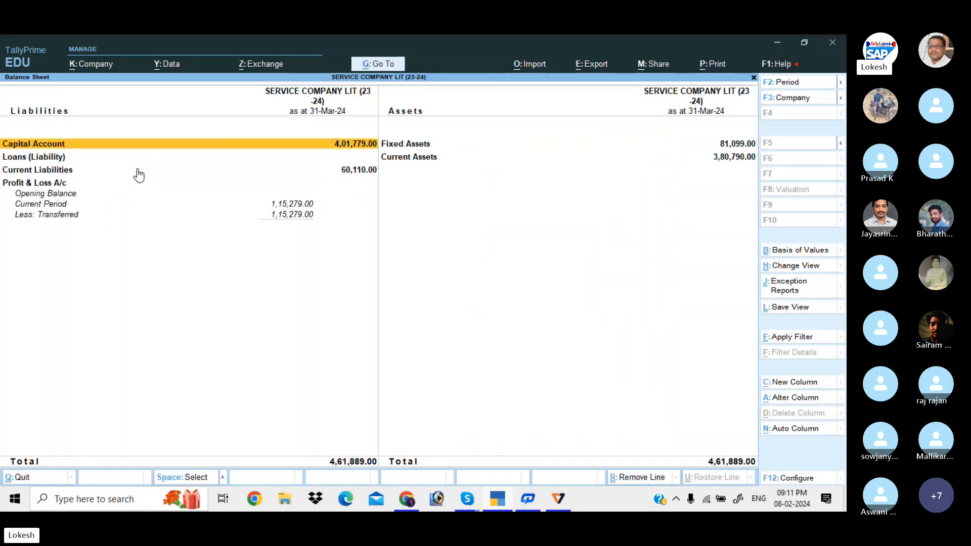
key(alt+F5)
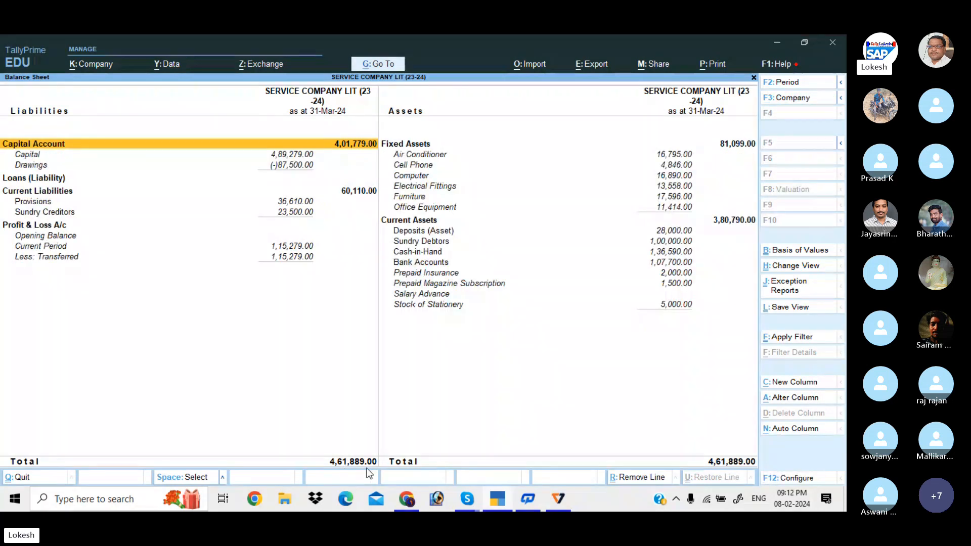
key(Escape)
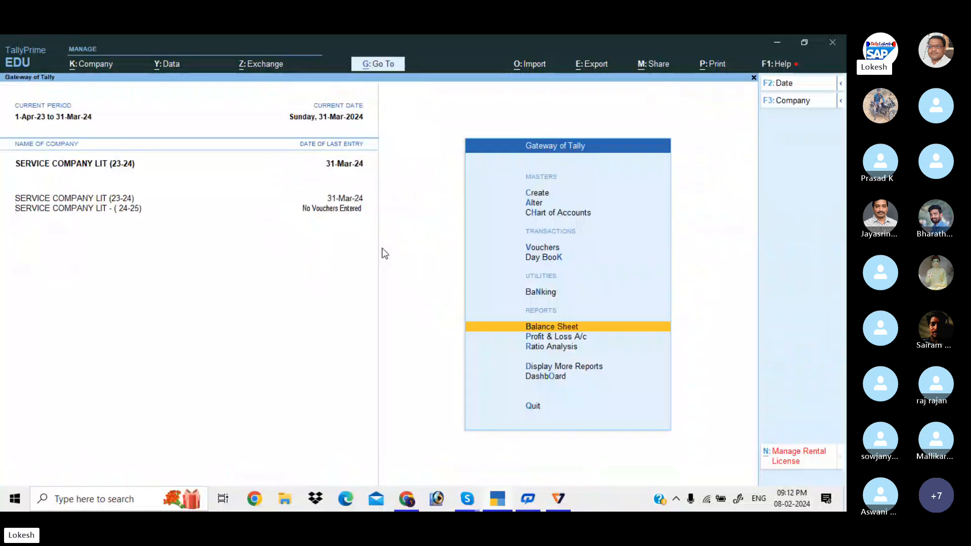
Examine the detailed balance sheet of SERVICE COMPANY LIT - ( 24-25) for the opening balances.
click(130, 210)
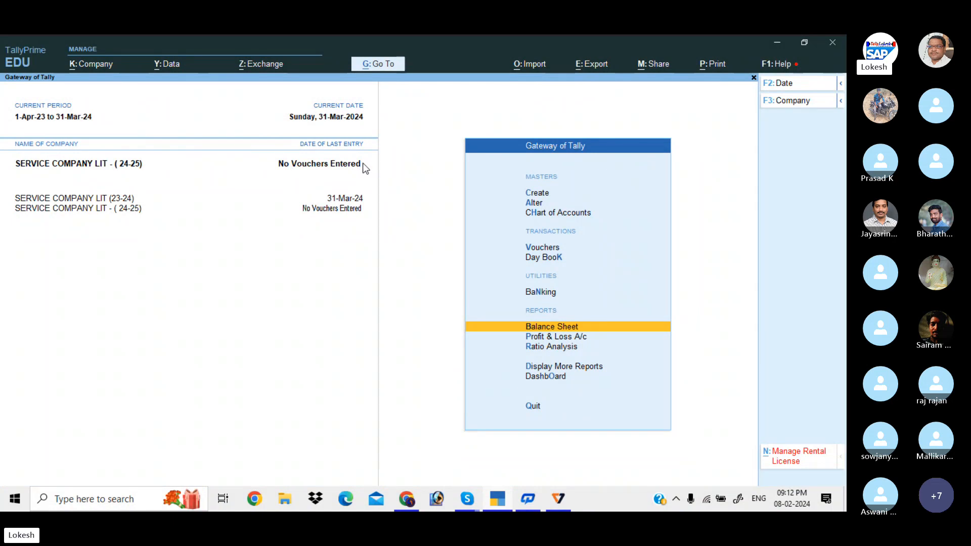
key(Return)
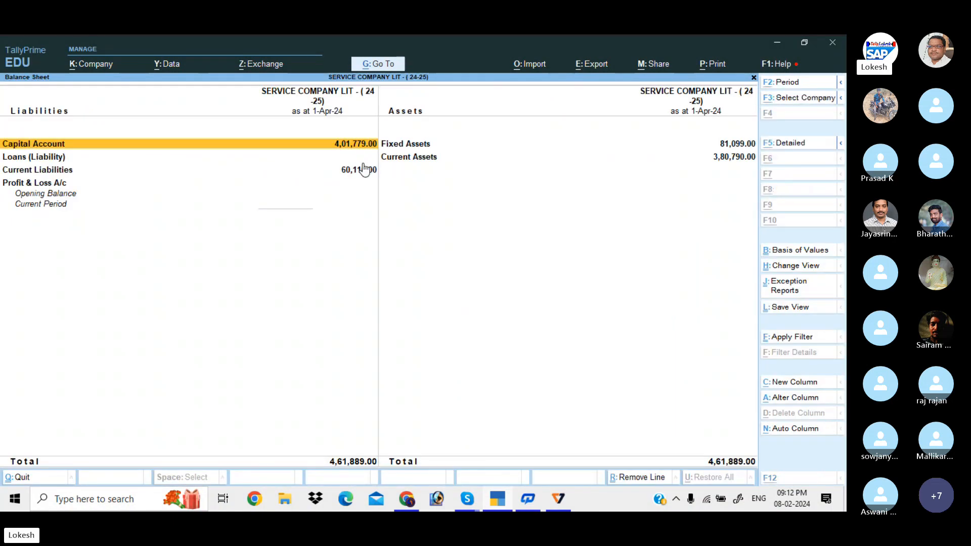
key(alt+F5)
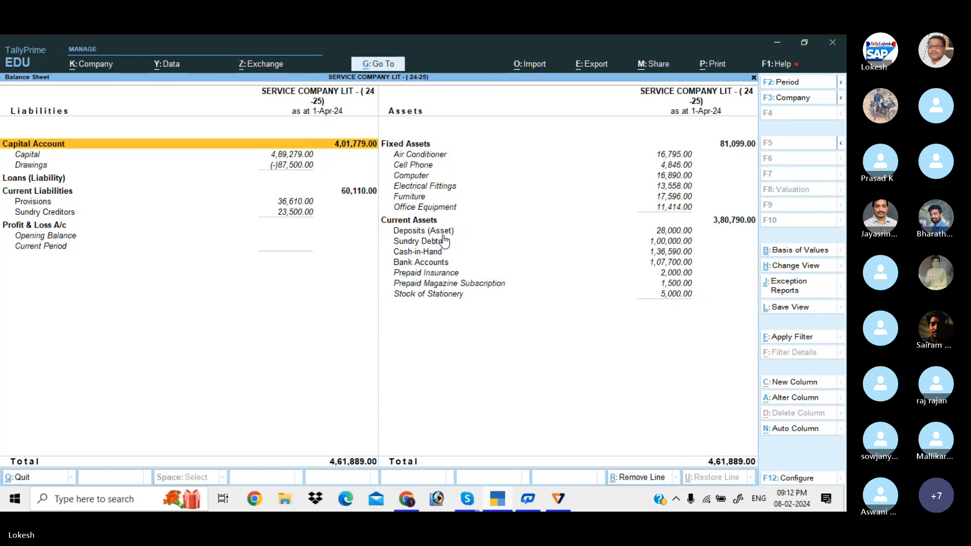
key(Escape)
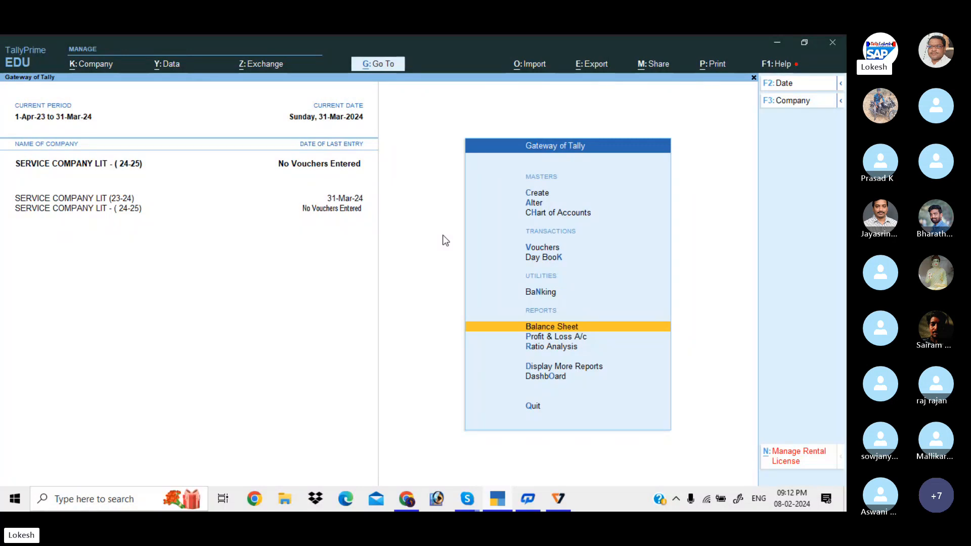
Start a payment voucher in the 24-25 company and debit Rent Payable with 2,500.
key(Up)
key(Up)
key(Up)
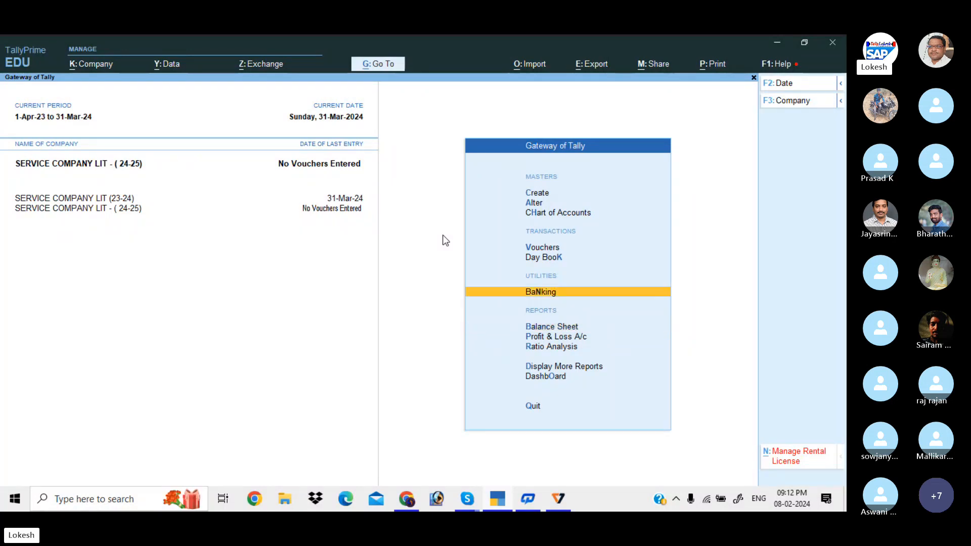
key(Return)
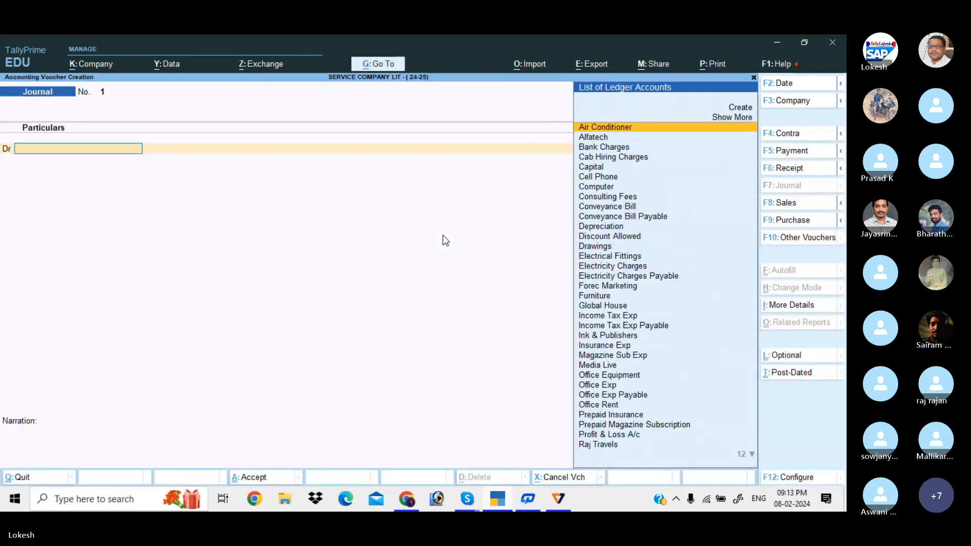
click(808, 153)
text(Re)
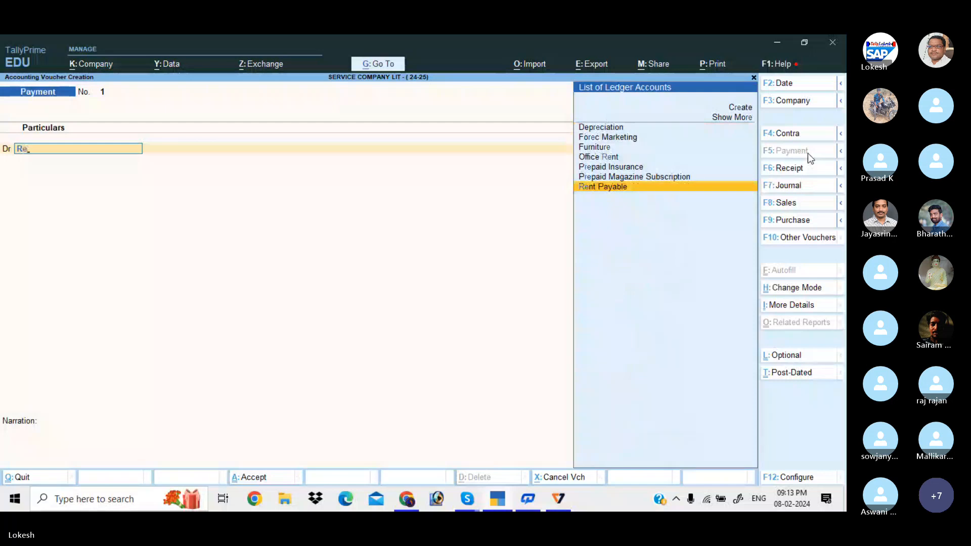
key(Return)
text(2)
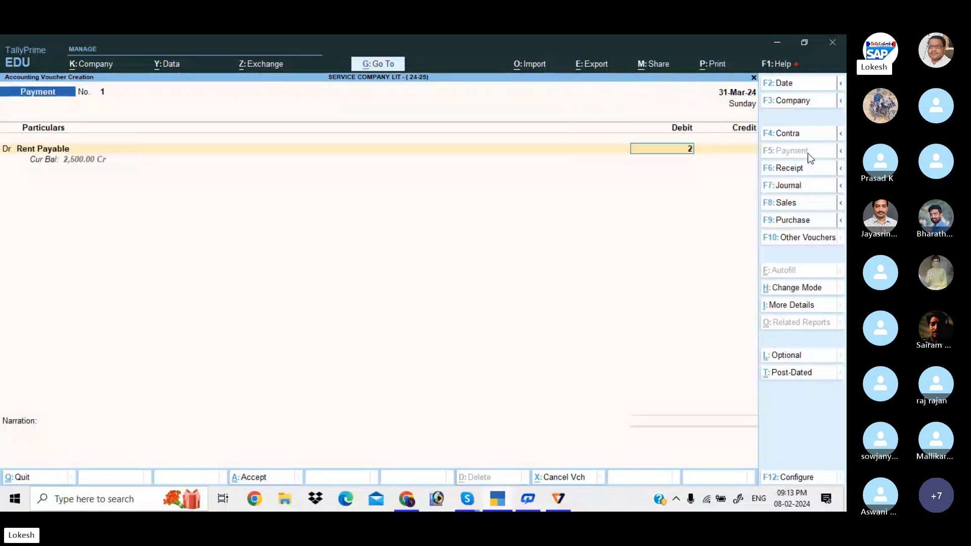
text(500)
key(Return)
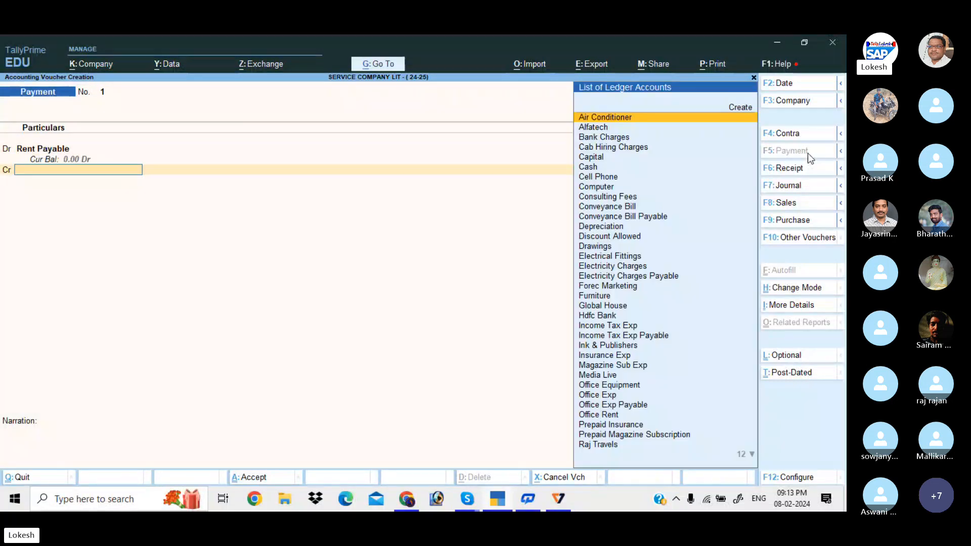
Credit Cash with 2,500 and try to save the payment voucher without a narration.
text(C)
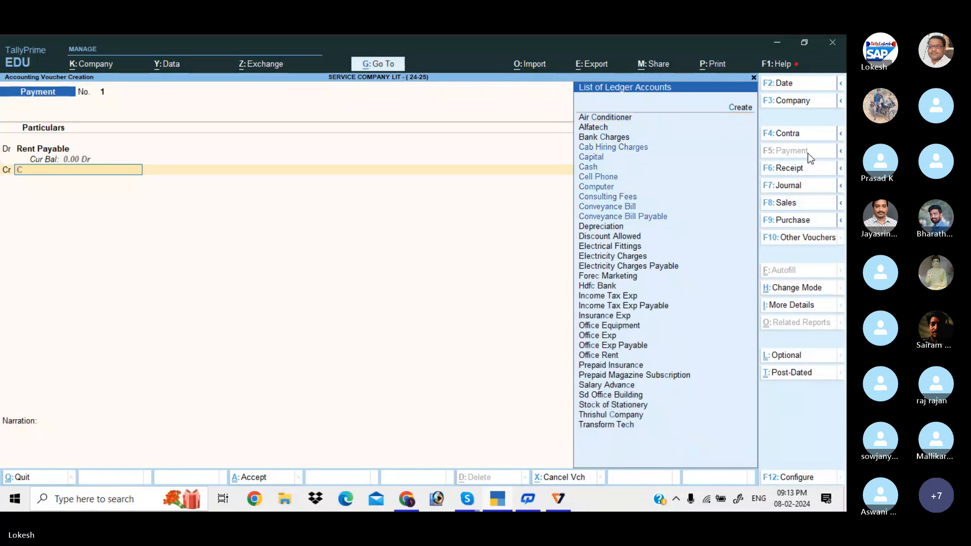
text(ash)
key(Return)
key(Return)
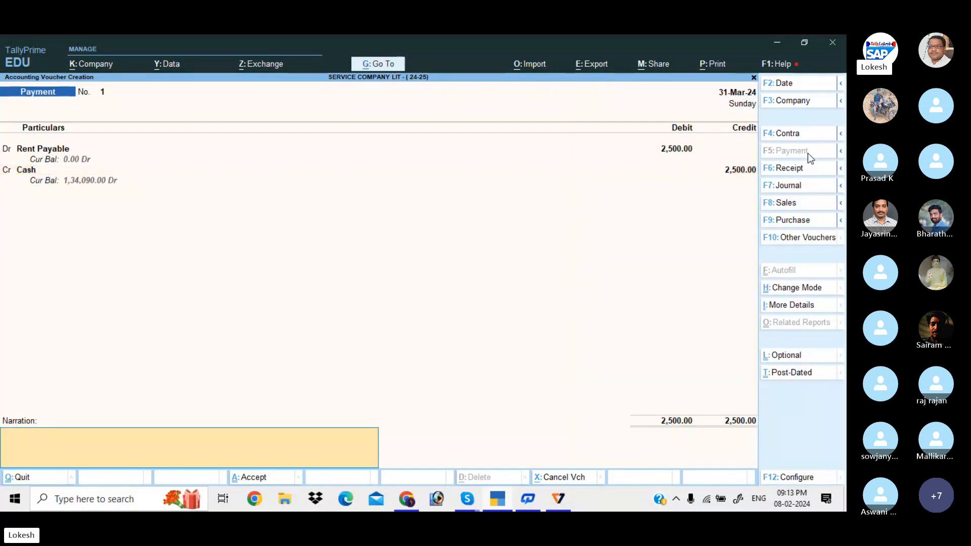
key(Return)
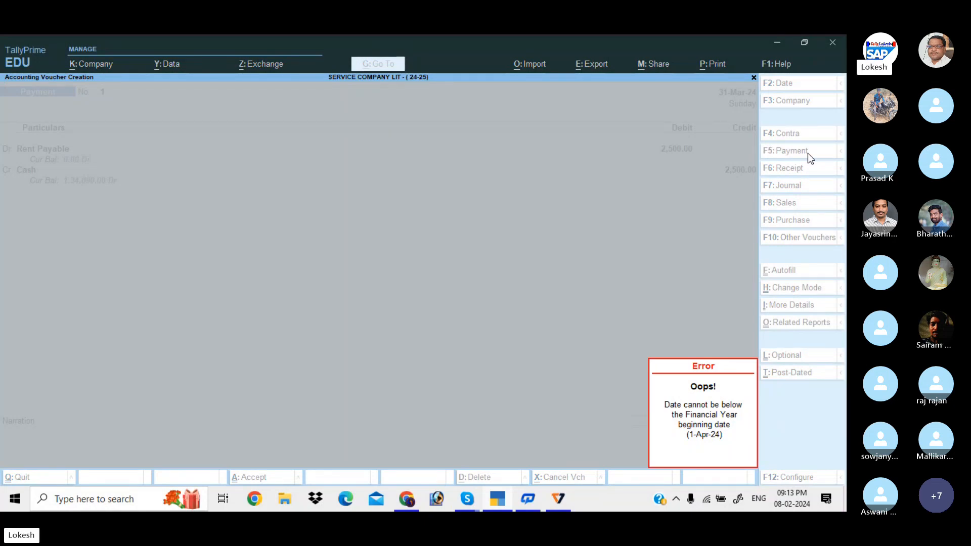
Discard the unsaved rent payment voucher and return to the Gateway of Tally.
click(808, 153)
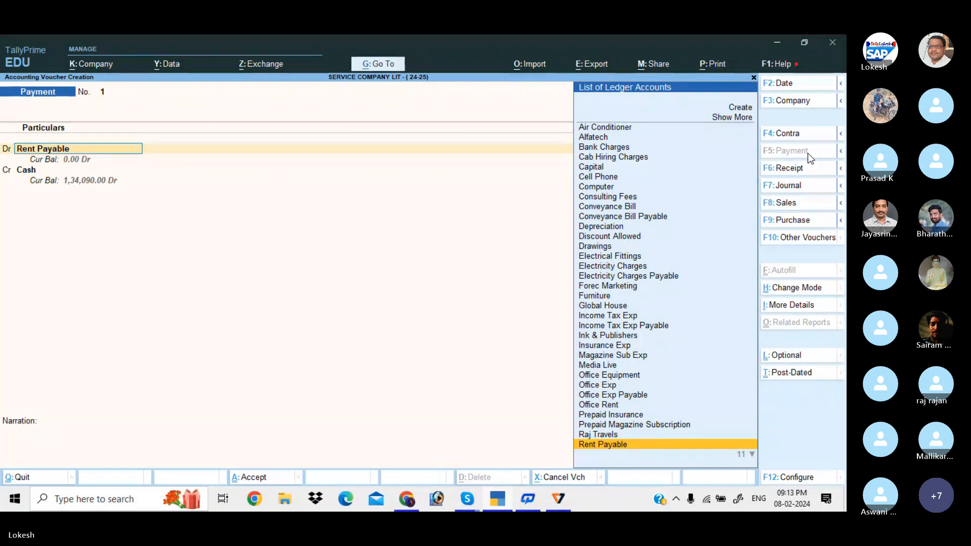
key(Escape)
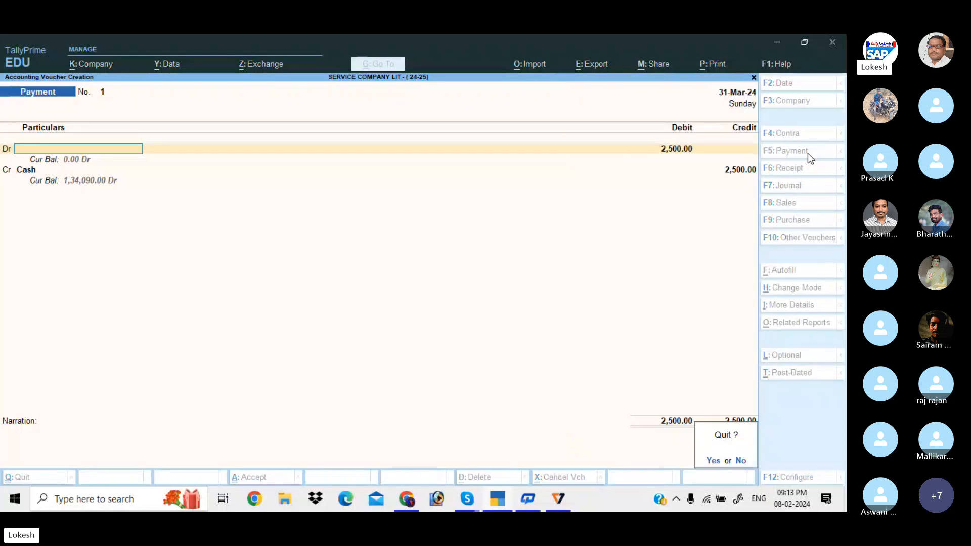
key(y)
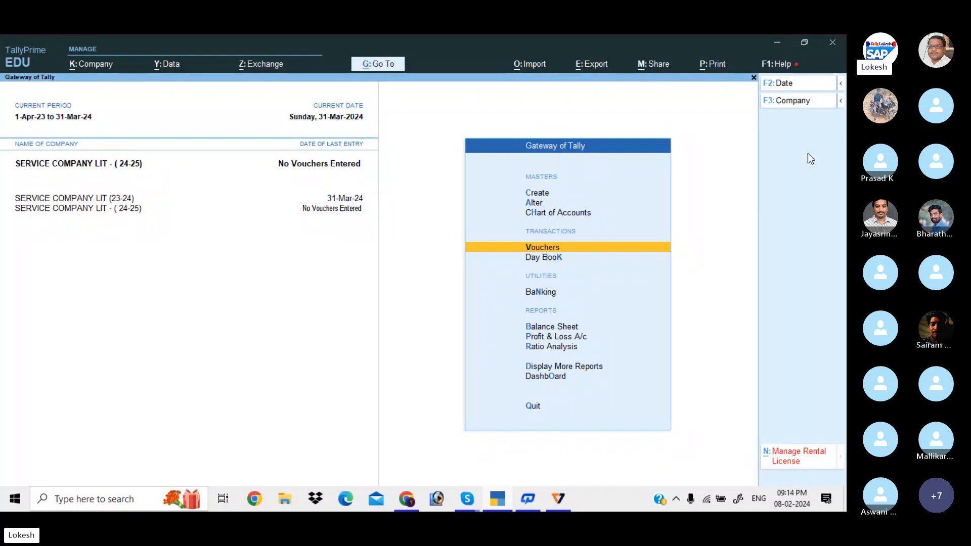
Set the current period of the 24-25 company to 1-4-2024 through 31-3-2025.
key(alt+F2)
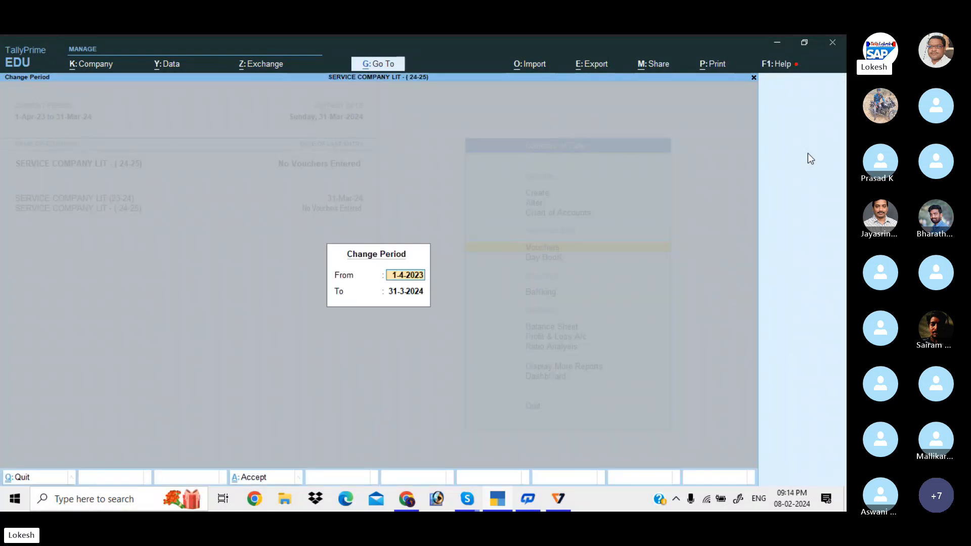
text(1-)
text(-2024)
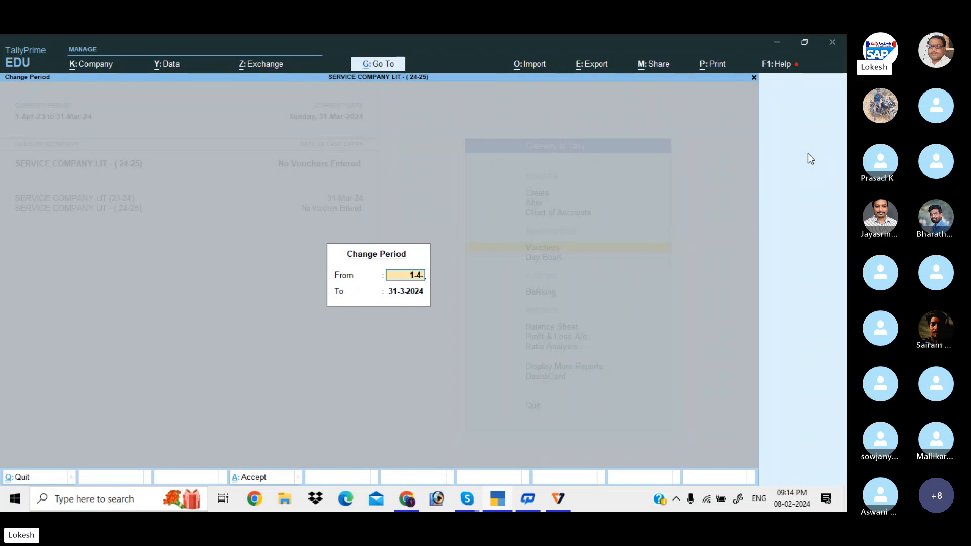
key(Return)
text(31-)
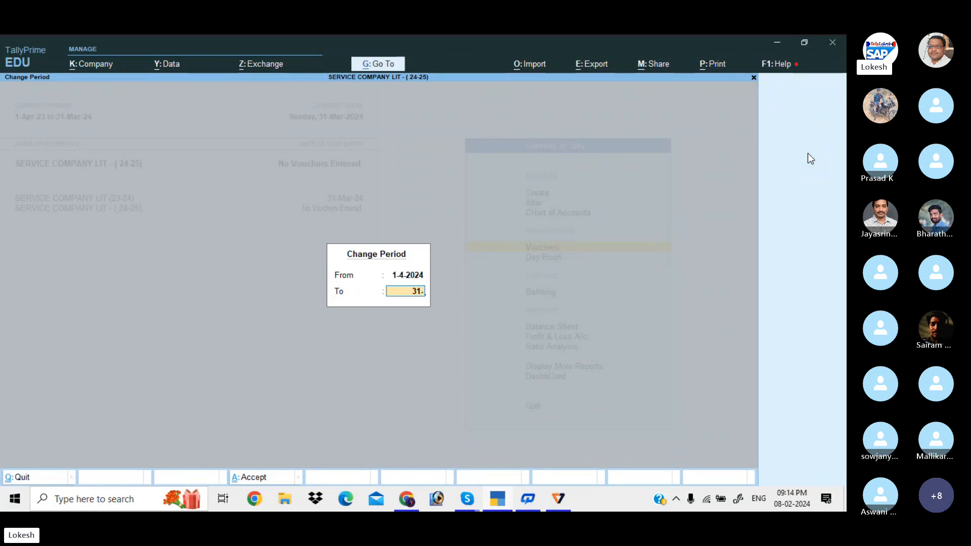
text(3)
key(Return)
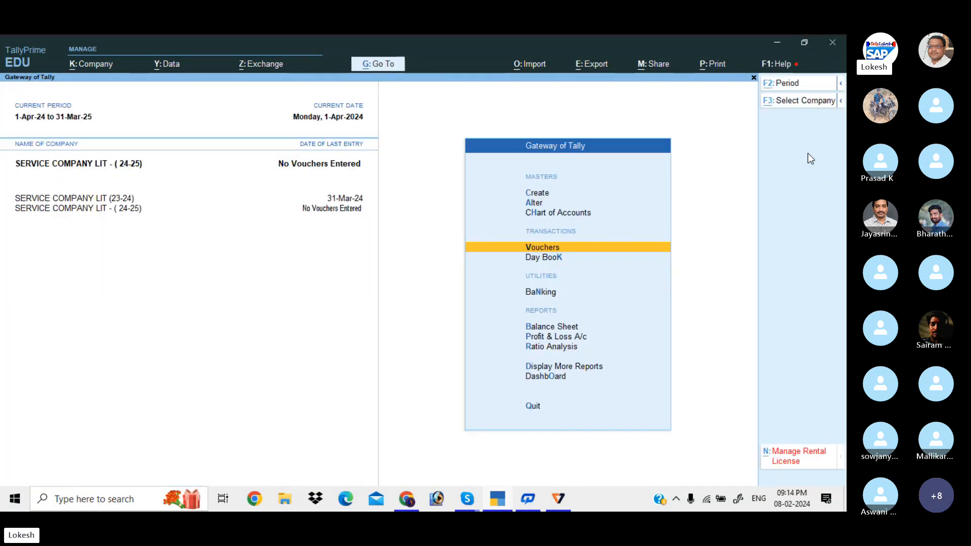
key(alt+F2)
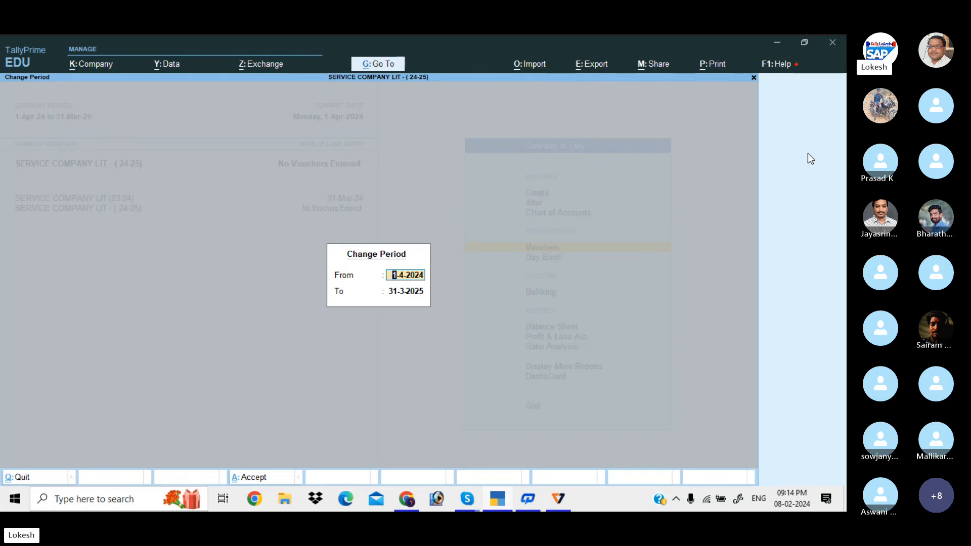
key(BackSpace)
key(Escape)
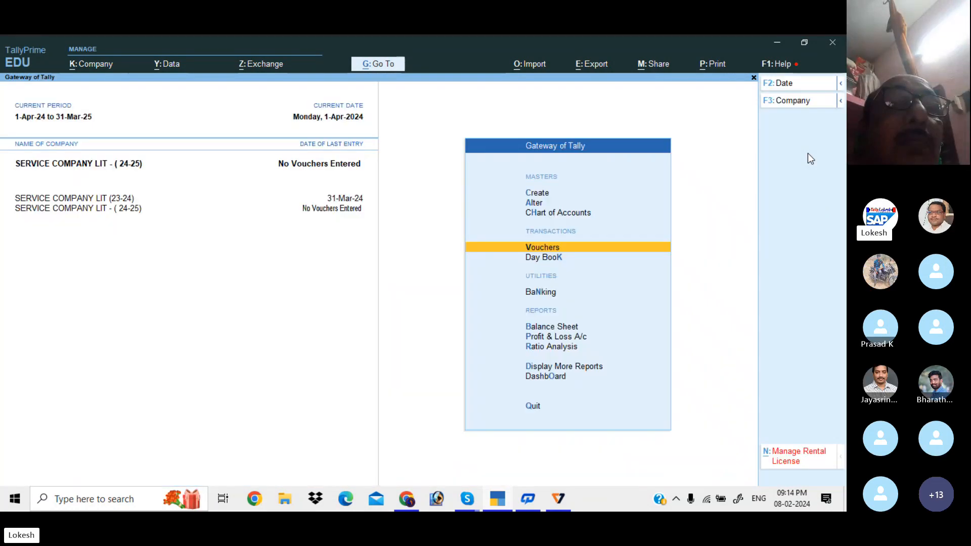
Start a payment voucher dated 1-Apr-24 and debit Rent Payable with 2,500.
key(Return)
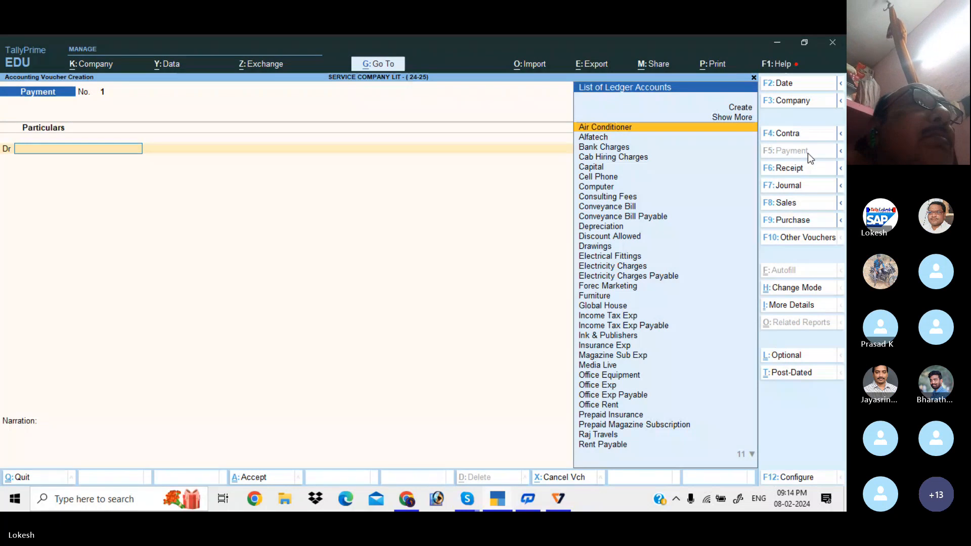
text(Rent)
key(Return)
text(2000)
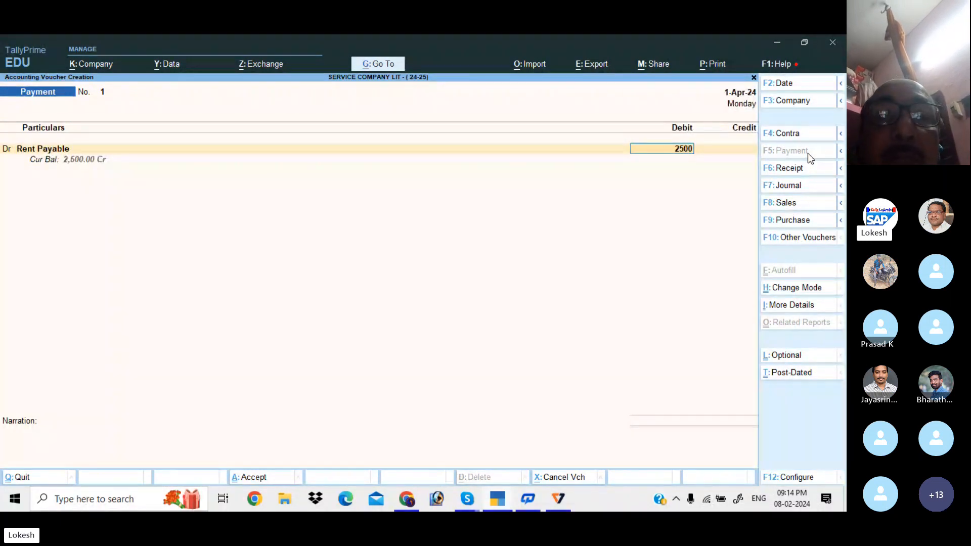
key(Return)
Credit Cash with 2,500 and save the rent payment voucher with the narration left blank.
text(Cas)
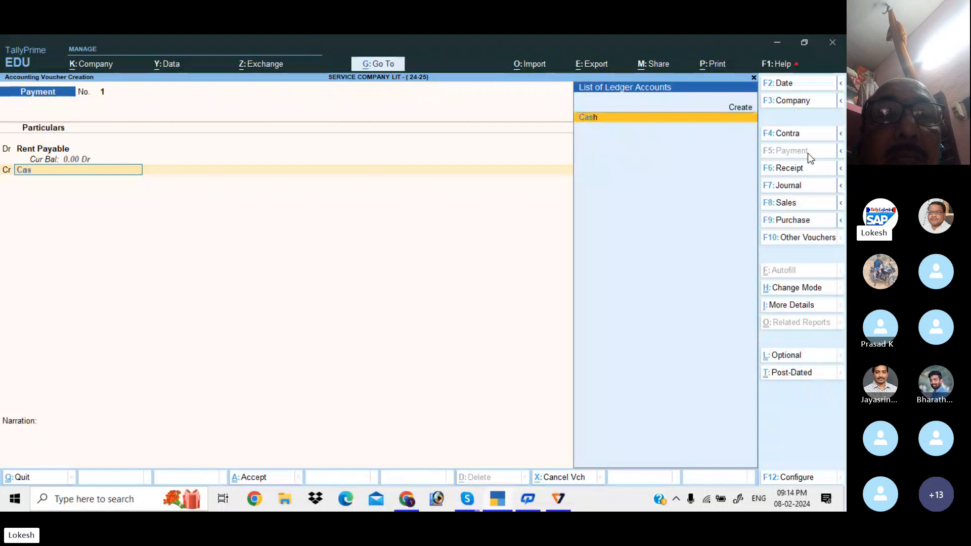
key(Return)
key(Return)
key(Return)
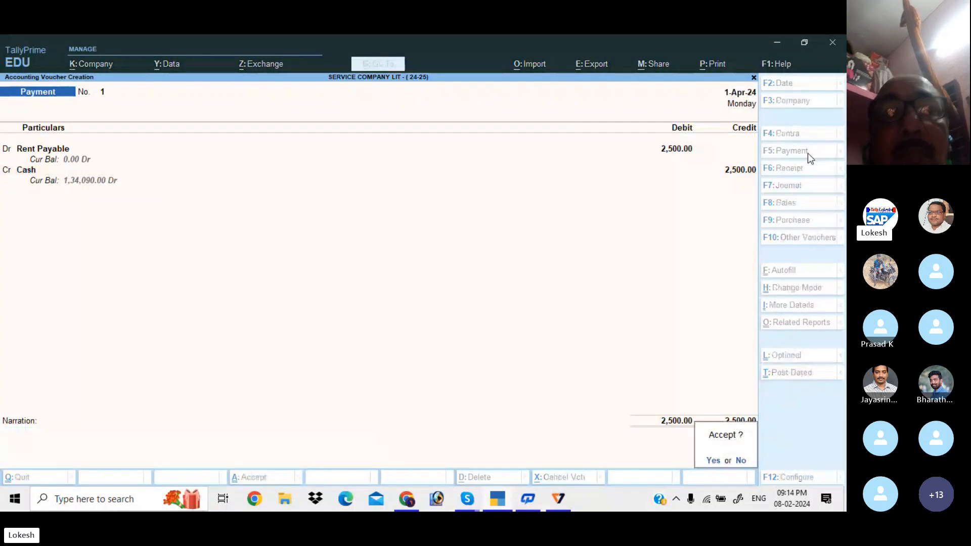
key(Return)
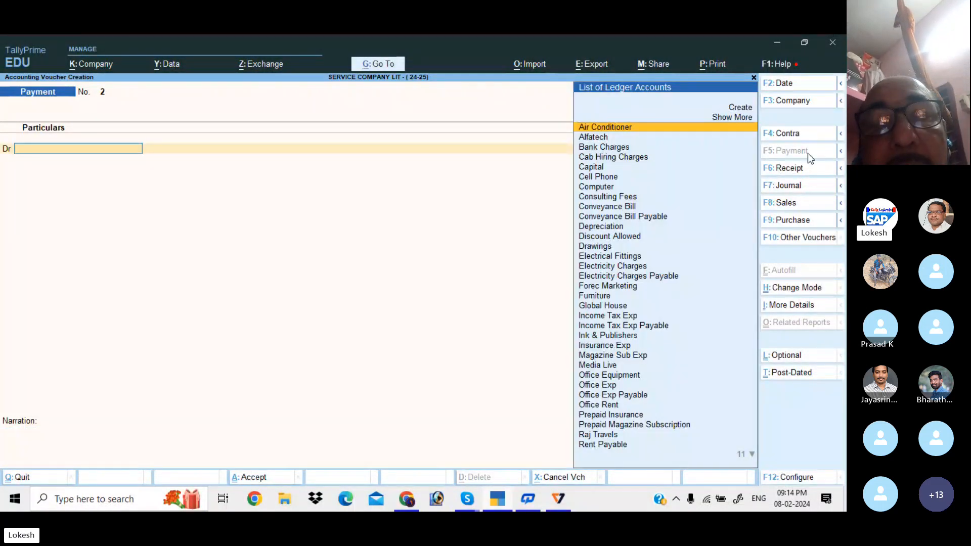
Debit Salary Payable with 12,000 in the next payment voucher.
text(Sal)
key(Down)
key(Down)
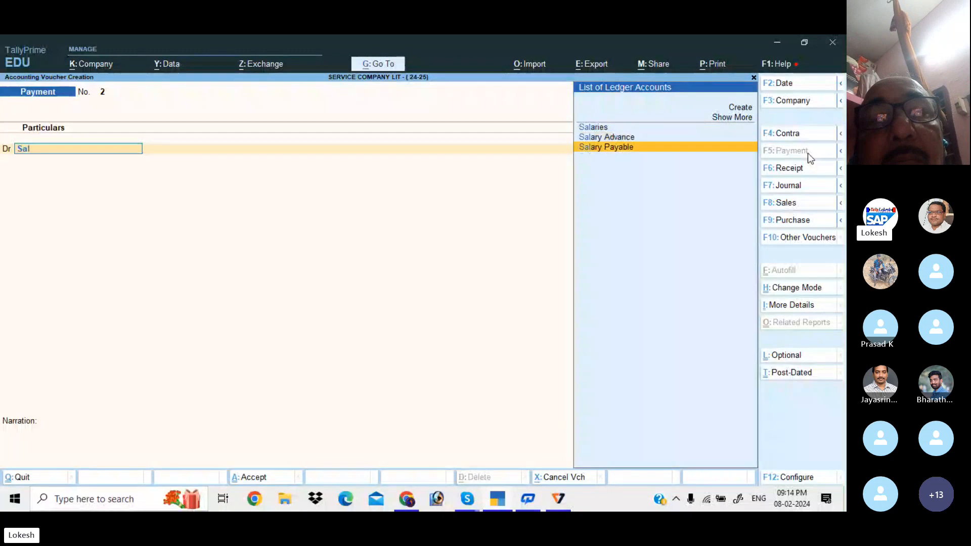
key(Return)
text(12000)
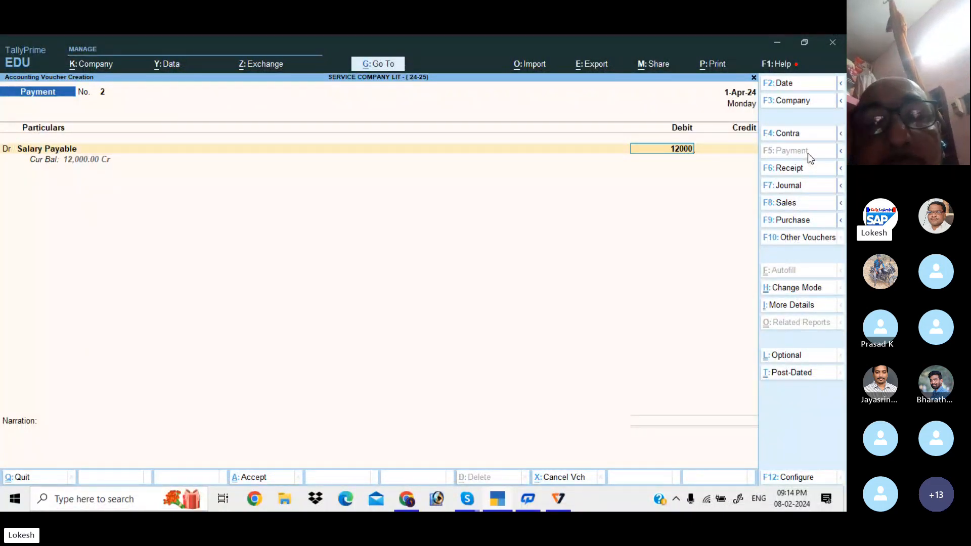
key(Return)
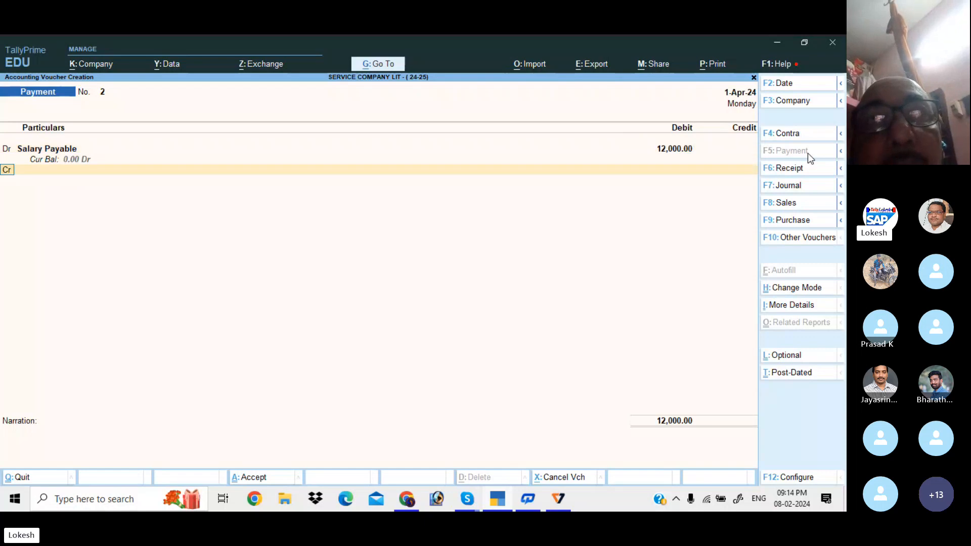
Credit Cash with 12,000 and save the salary payment voucher without a narration.
text(x)
key(BackSpace)
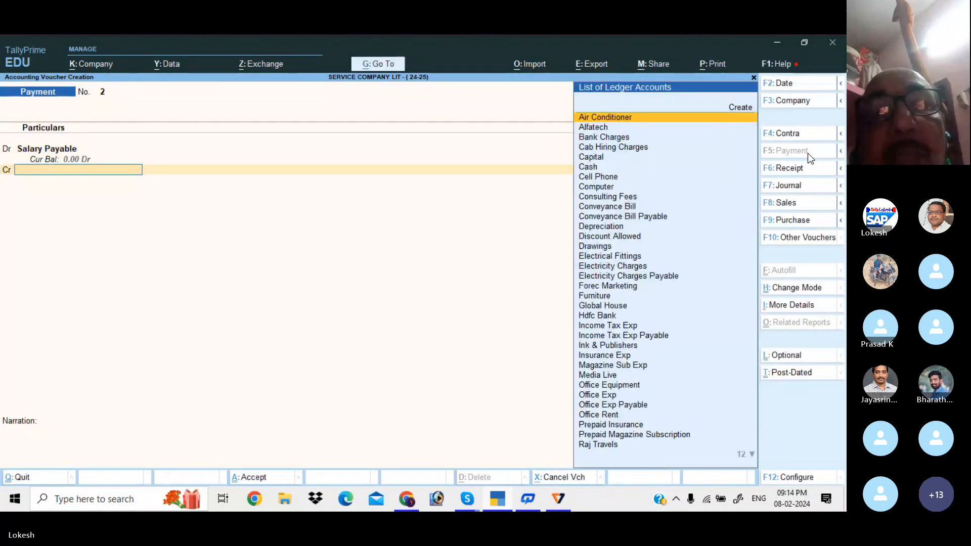
text(cas)
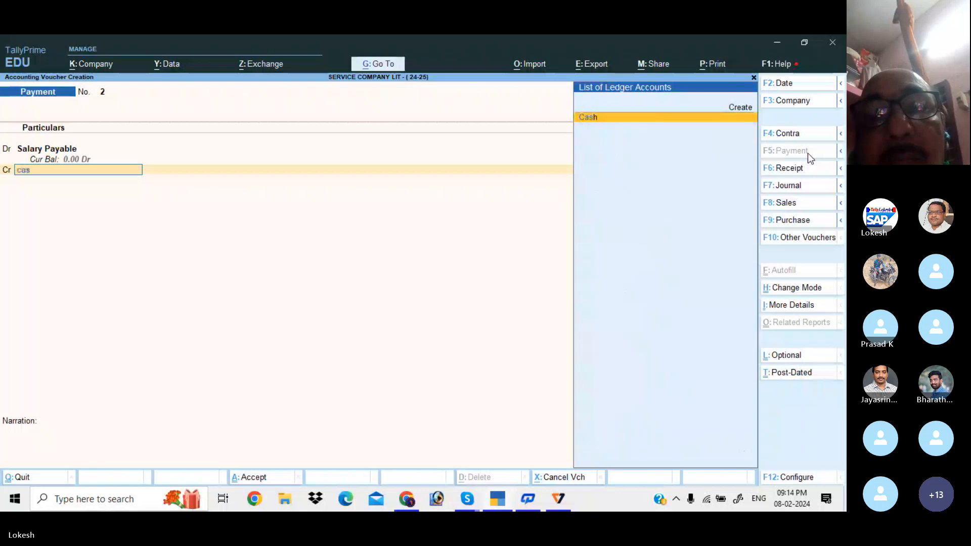
key(Return)
key(Return)
key(Return)
key(Return)
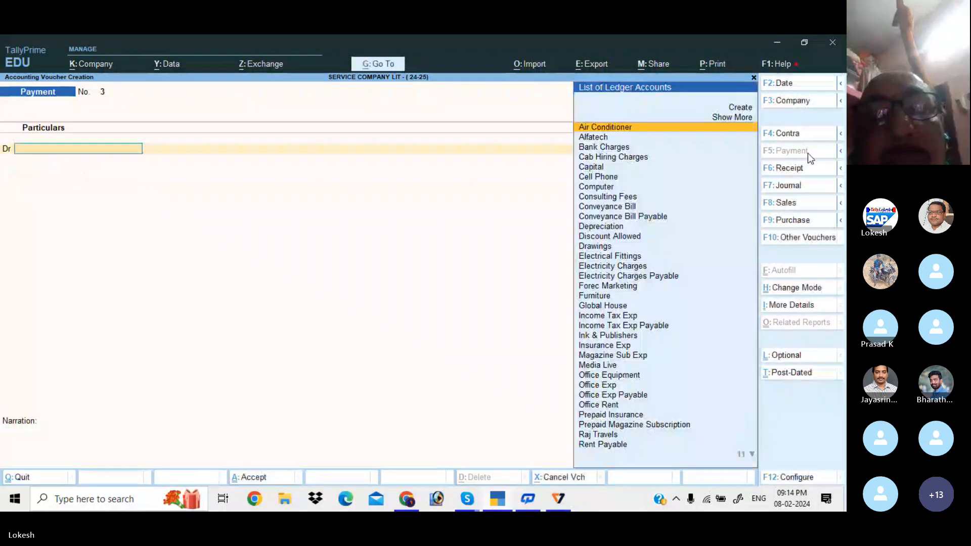
Debit Office Exp Payable with 750 in a third payment voucher.
text(Off)
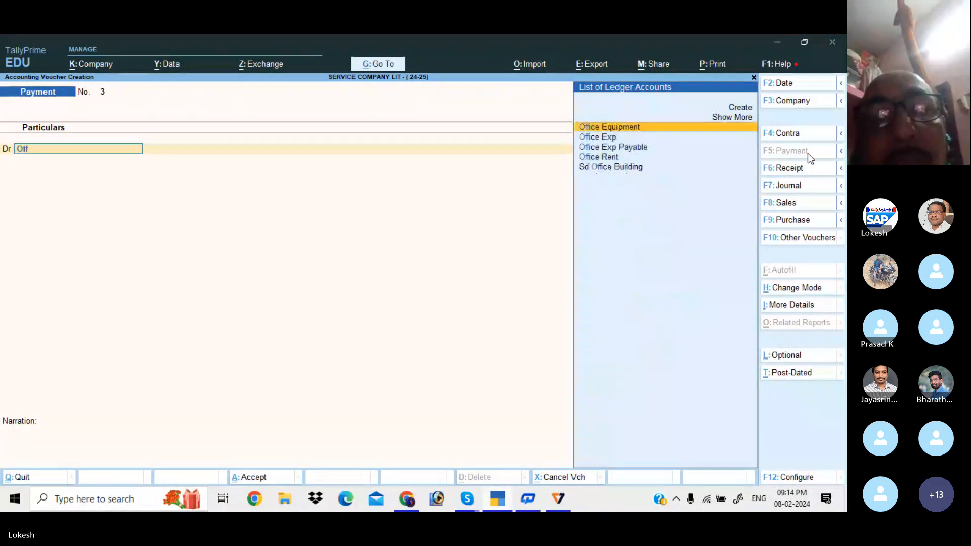
key(Down)
key(Down)
key(Return)
text(750)
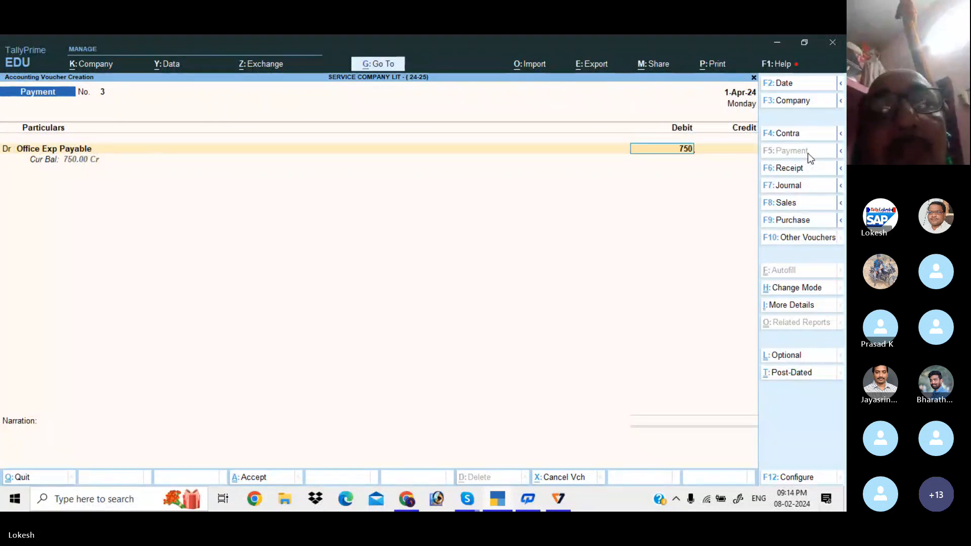
key(Return)
Credit Cash with 750, save the office expense payment voucher, and return to the Gateway of Tally.
text(cas)
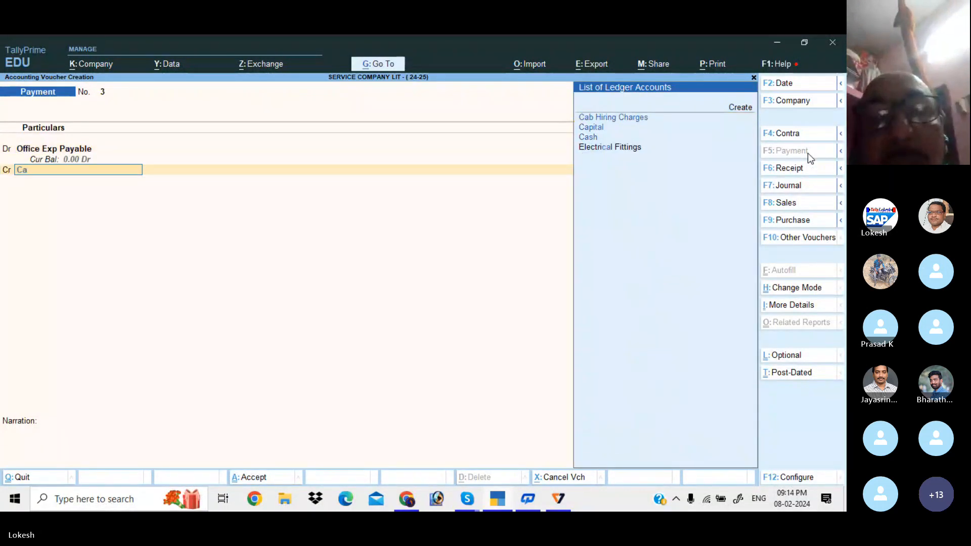
key(Return)
key(Return)
key(Return)
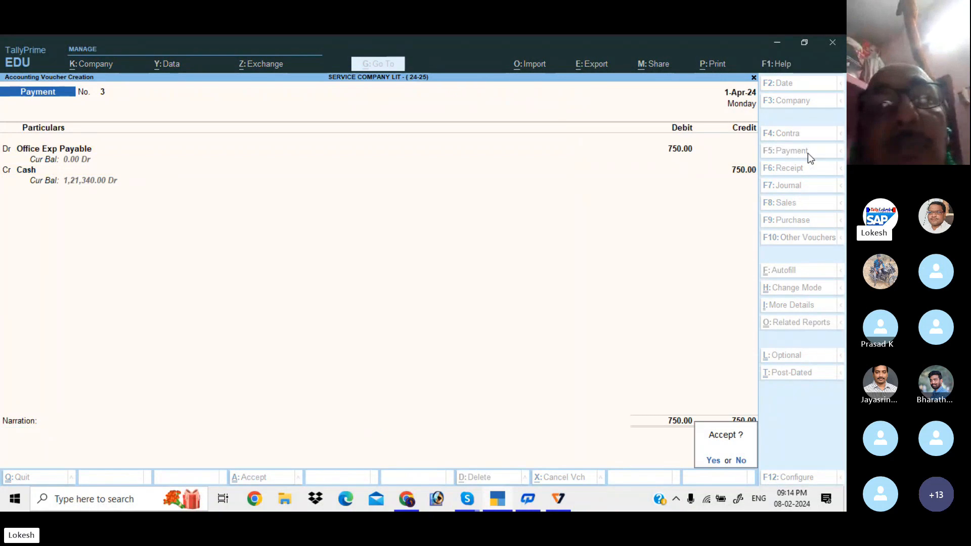
key(Return)
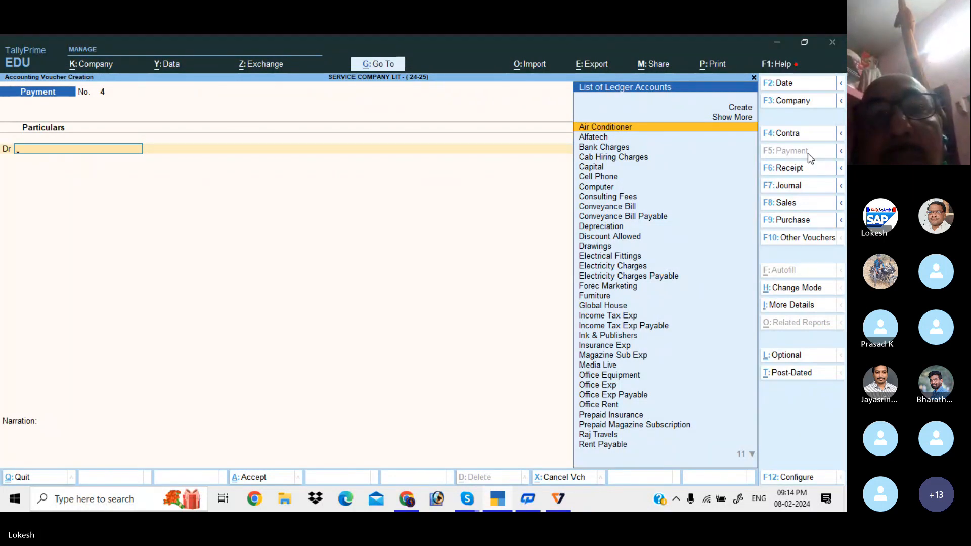
key(Escape)
key(Return)
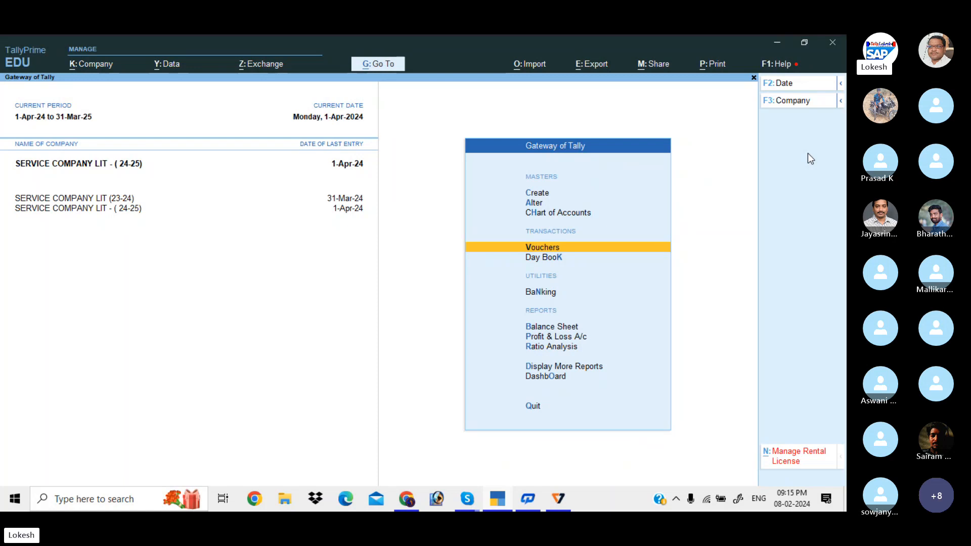
View the balance sheet of the 24-25 company in detailed form to check the balances after the payments.
key(Down)
key(Down)
key(Down)
key(Down)
key(Up)
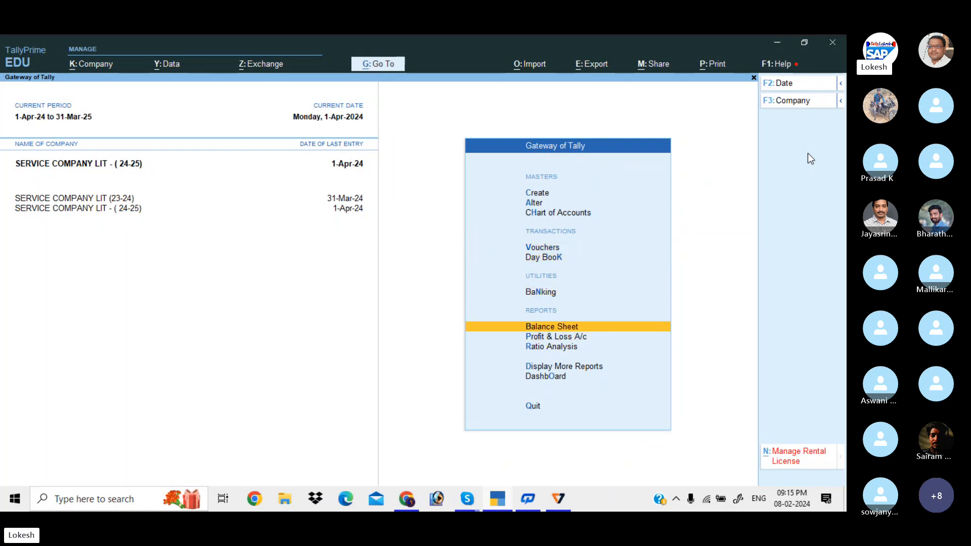
key(Return)
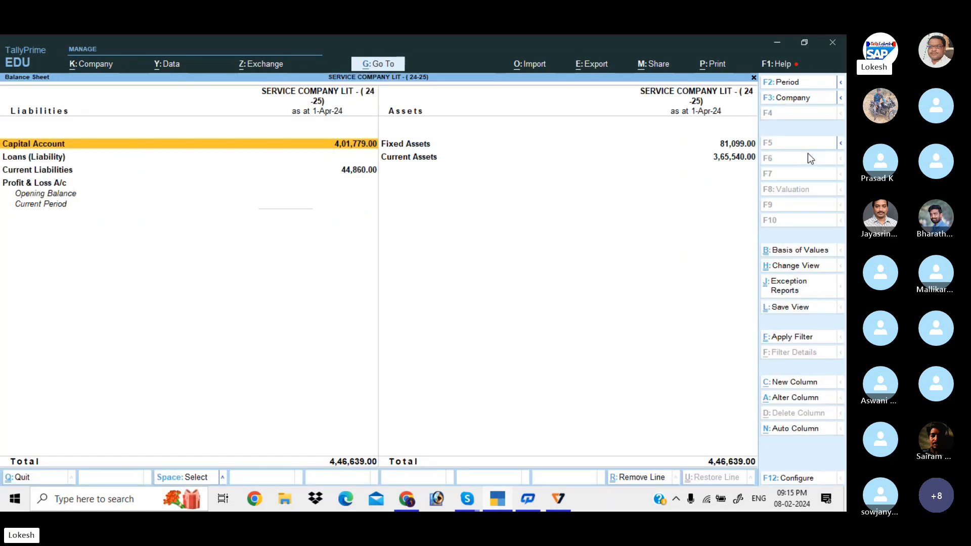
key(alt+F5)
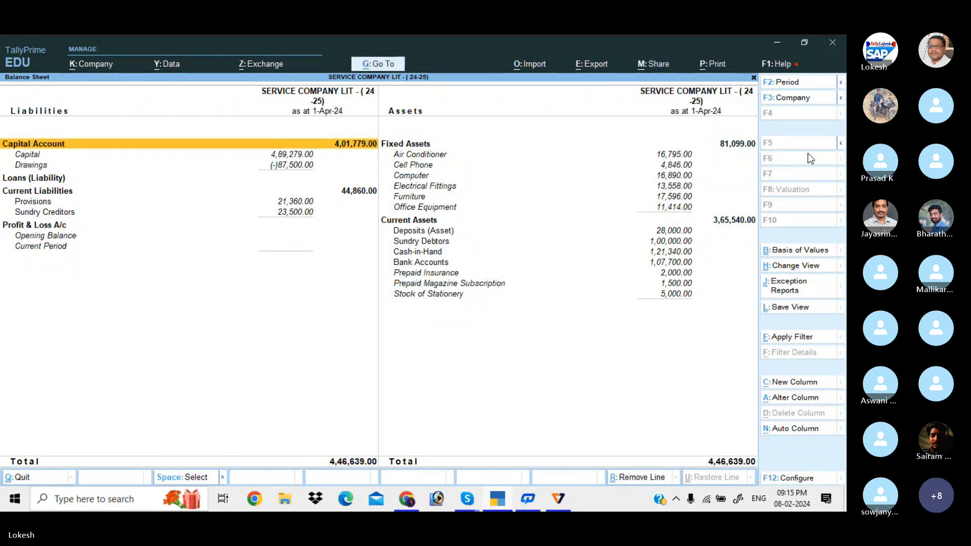
Leave the balance sheet and display the list of ledgers in the Chart of Accounts.
key(Escape)
key(Up)
key(Up)
key(Up)
key(Up)
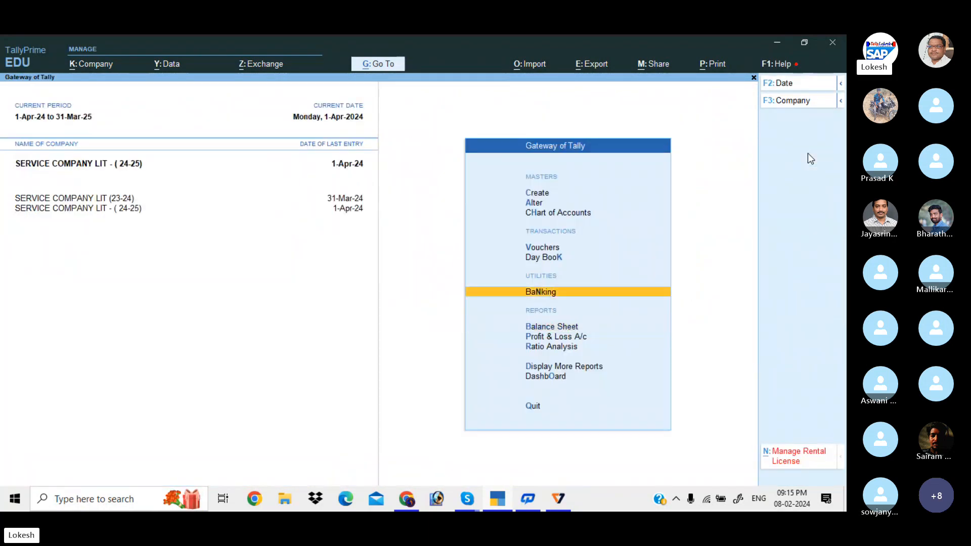
key(Return)
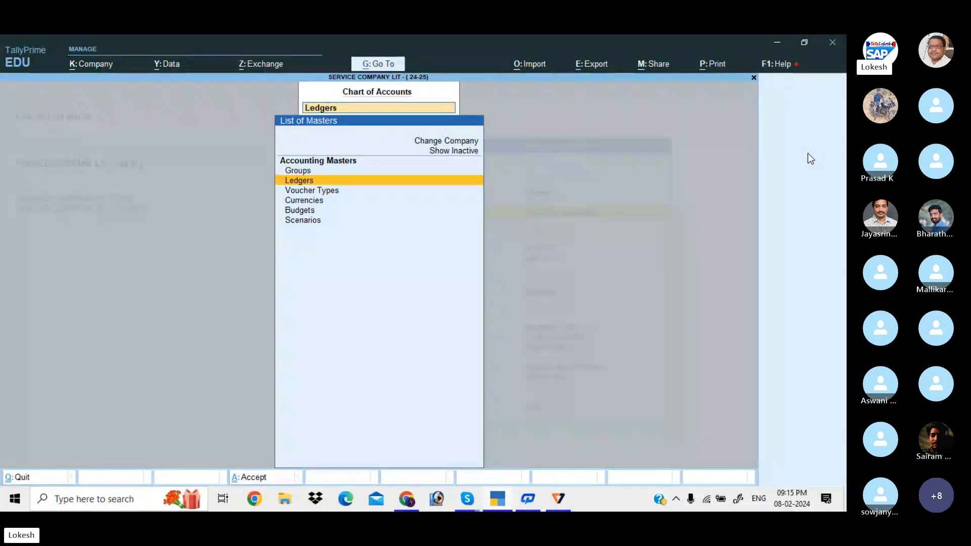
key(Return)
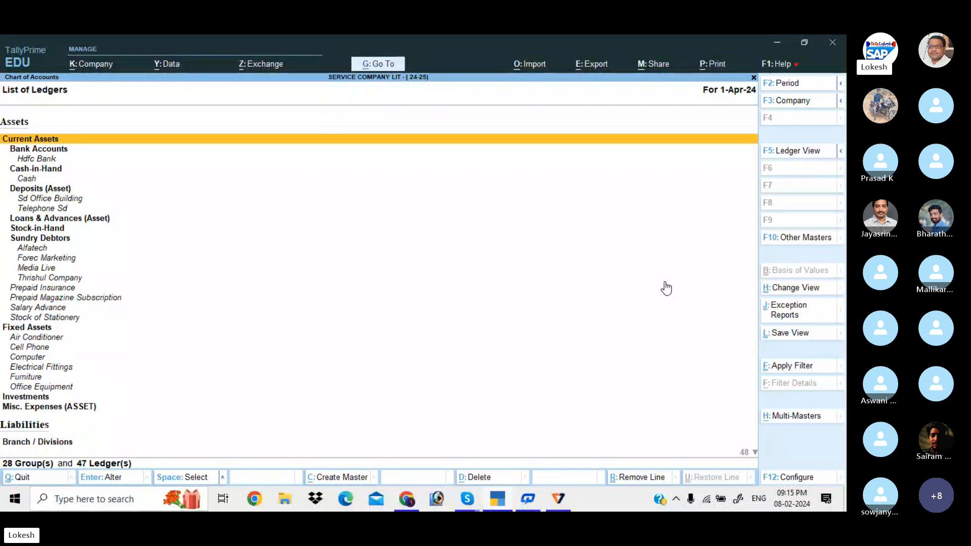
Open Multi Alter for the ledgers of all groups using All Items.
click(798, 416)
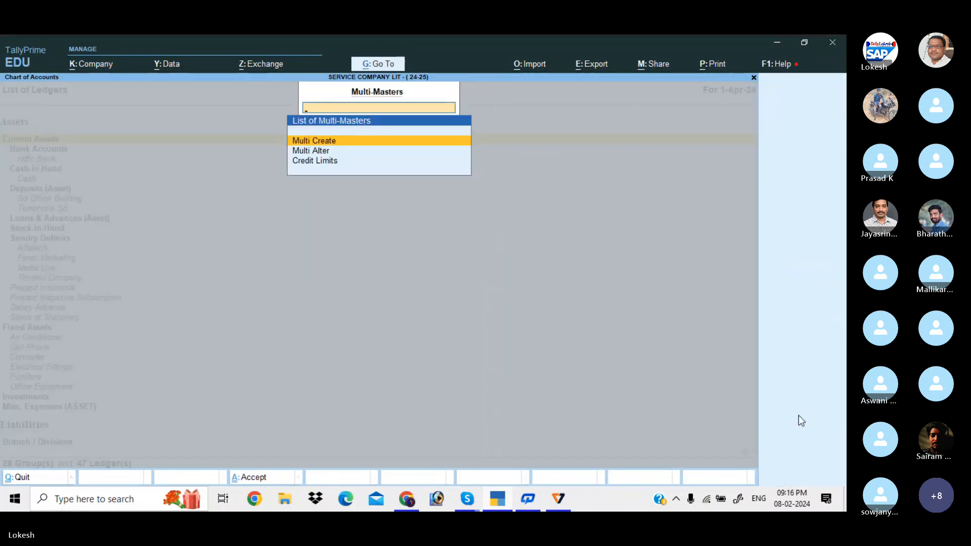
key(Down)
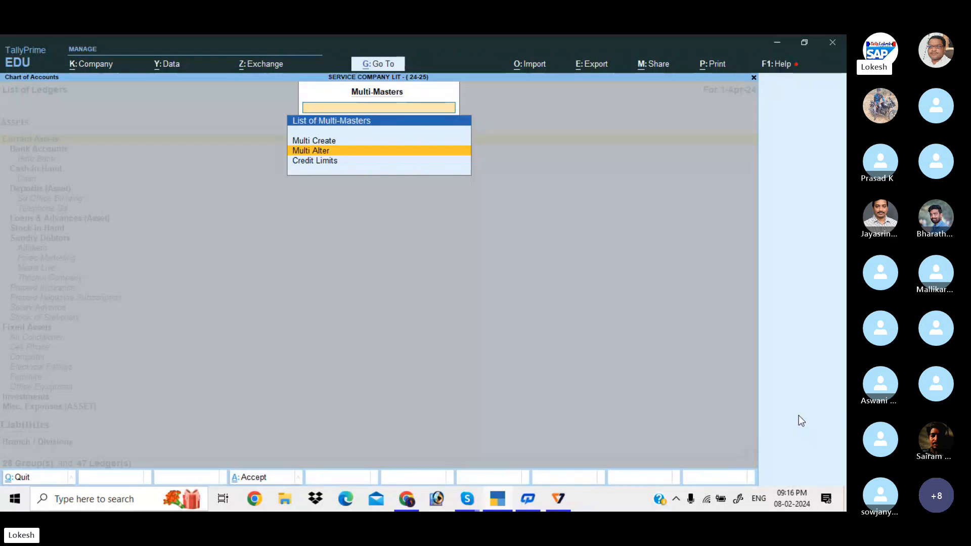
key(Return)
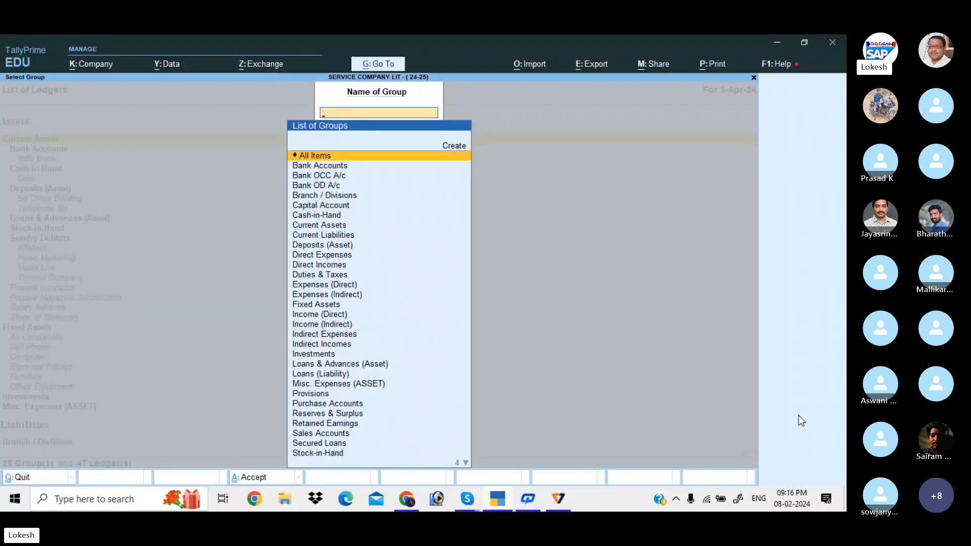
key(Return)
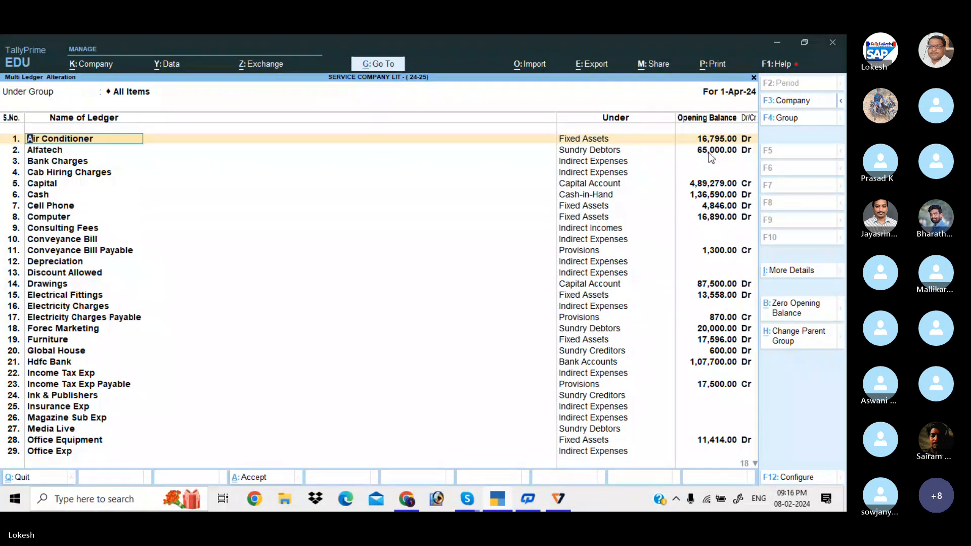
Examine the opening balances of all ledgers in the Multi Ledger Alteration list, through to the last ledger.
key(Down)
key(Down)
key(Down)
key(Down)
key(Down)
key(Down)
key(Down)
key(Down)
key(Down)
key(Down)
key(Down)
key(Down)
key(Down)
key(Down)
key(Down)
key(Down)
key(Down)
key(Down)
key(Down)
key(Down)
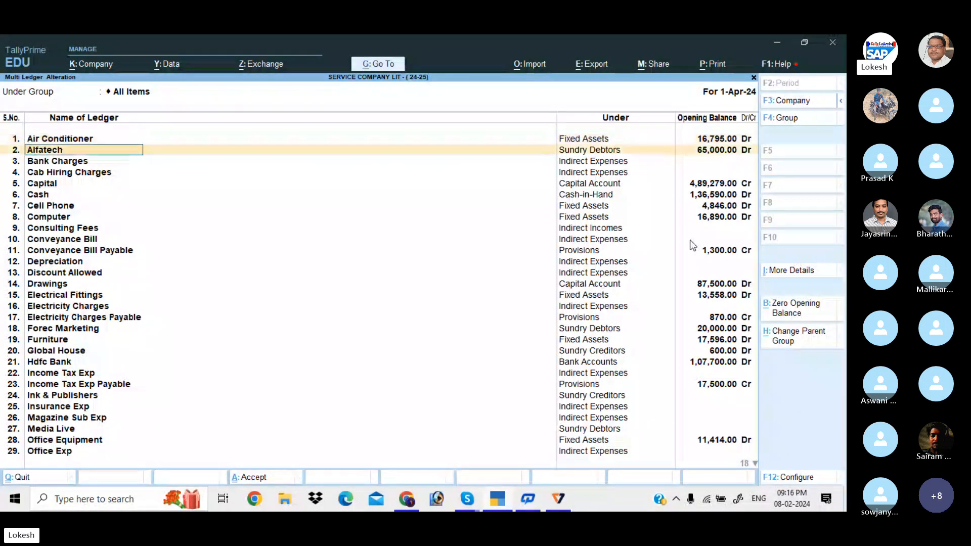
key(Down)
key(Down)
key(Down)
key(Down)
key(Down)
key(Down)
key(Down)
key(Down)
key(Down)
key(Down)
key(Down)
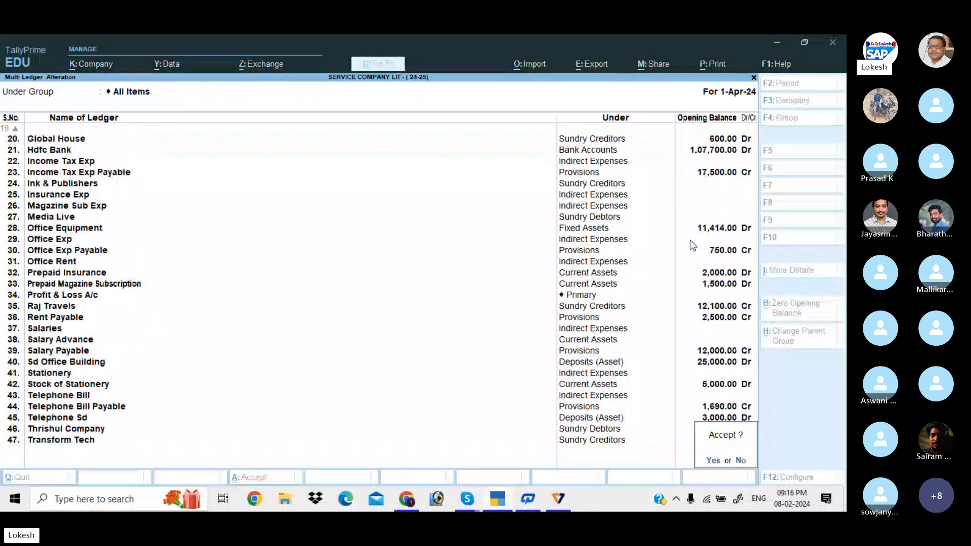
Clear the opening balances of all ledgers in Multi Ledger Alteration with Zero Opening Balance and save the change.
key(Return)
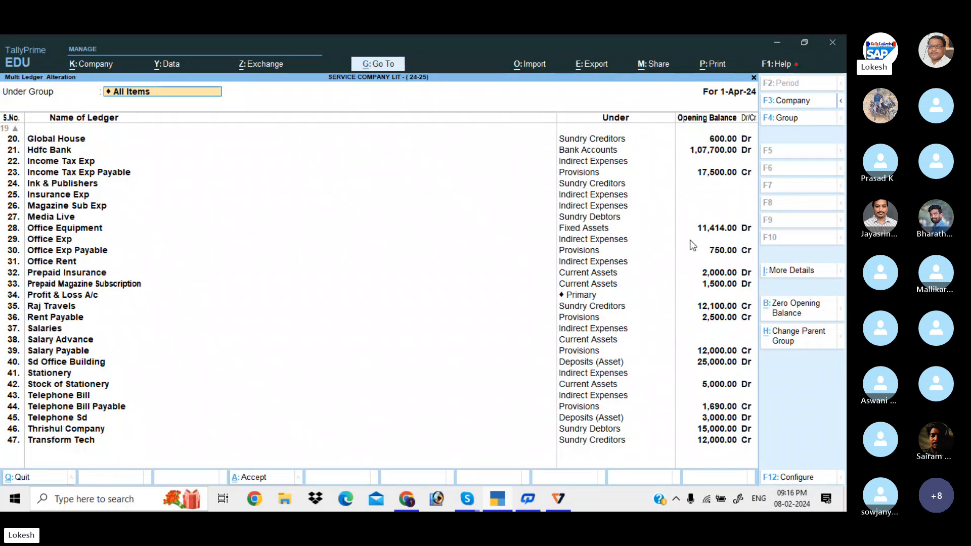
click(799, 310)
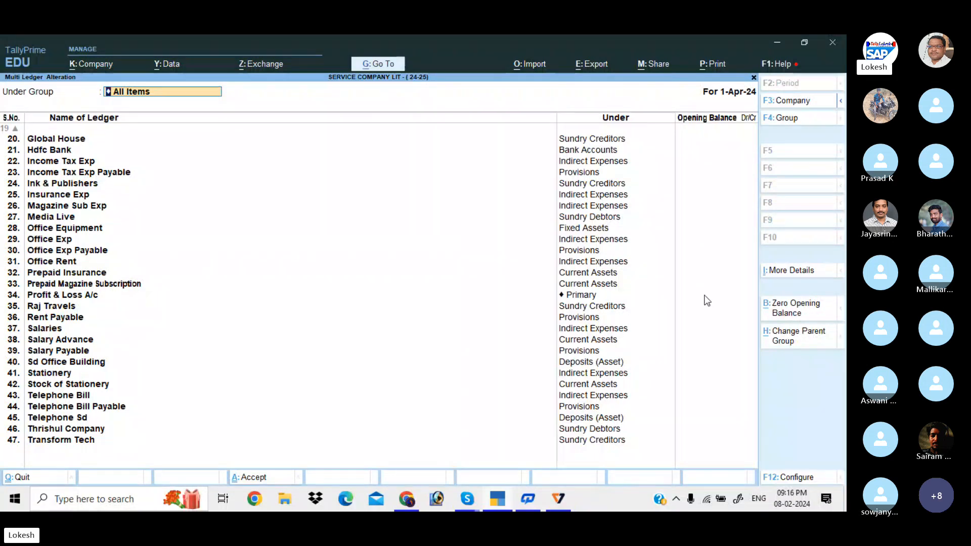
key(ctrl)
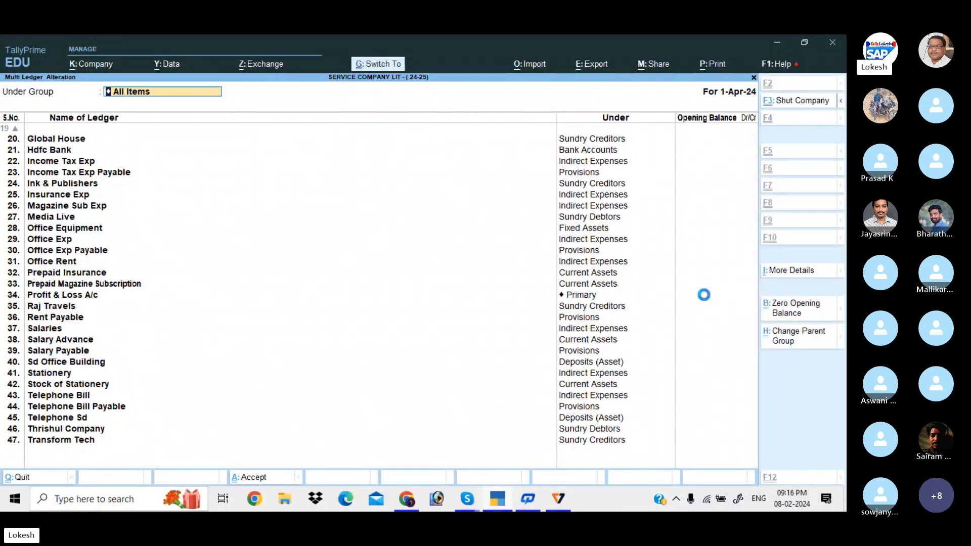
Leave the ledger alteration and the Chart of Accounts, and view the balance sheet of the 24-25 company.
key(Escape)
key(Escape)
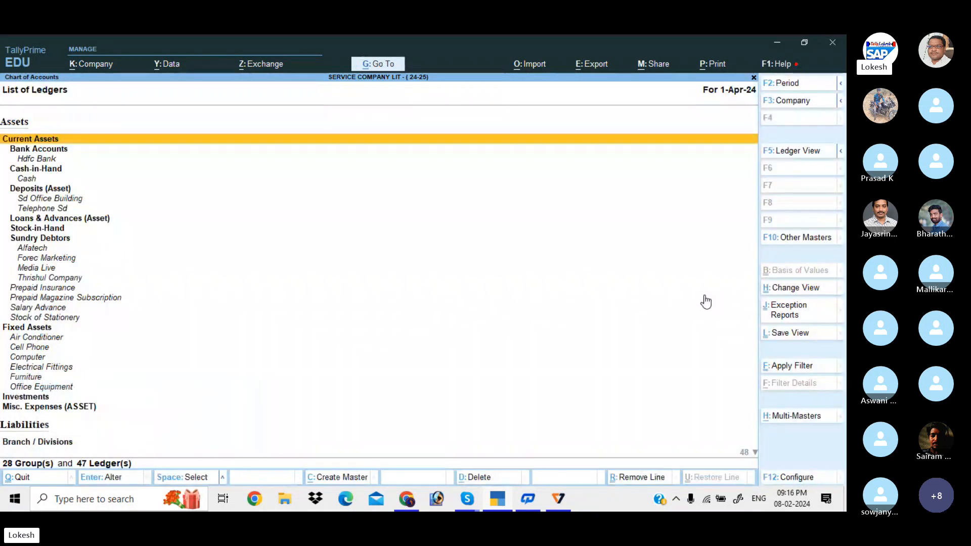
key(Escape)
key(Escape)
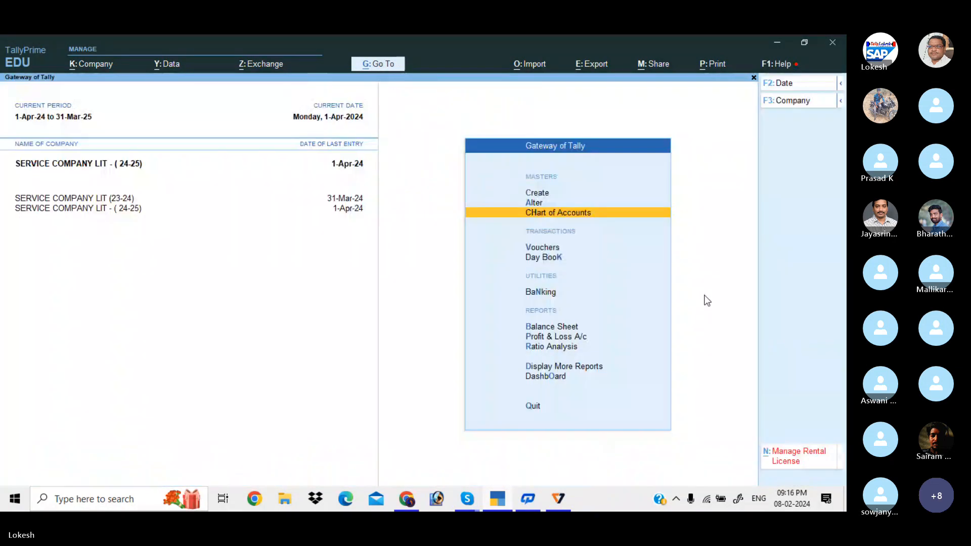
key(b)
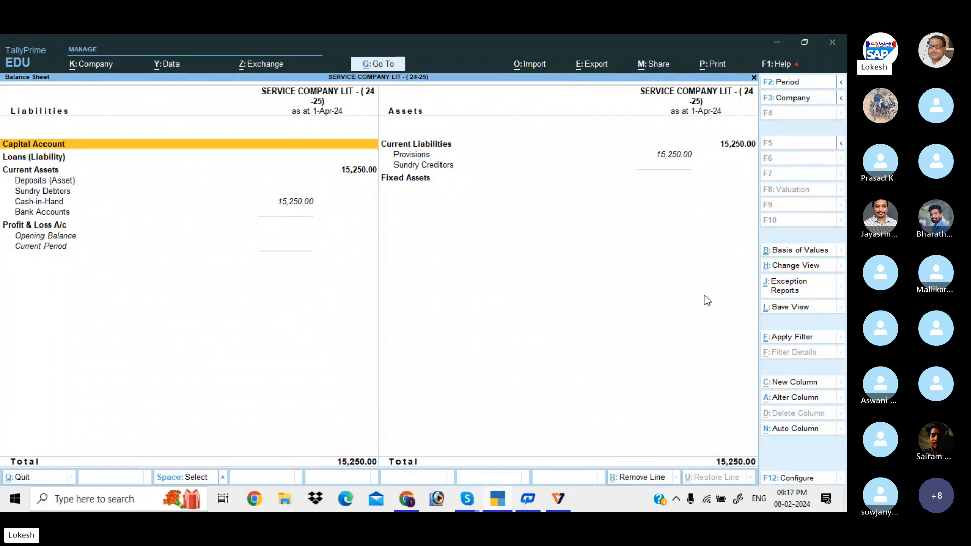
Return from the balance sheet and display the Ledgers list in the Chart of Accounts.
key(Escape)
key(Up)
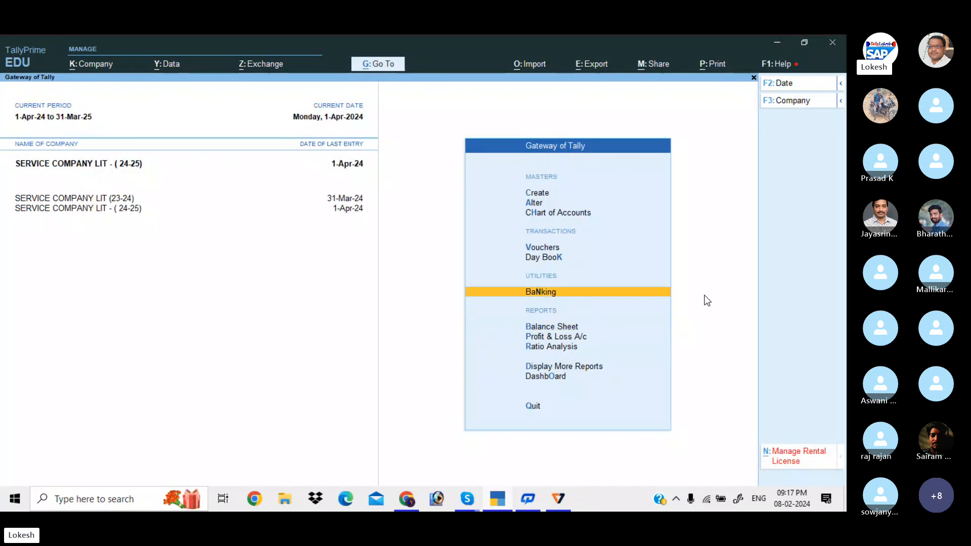
key(Up)
key(Up)
key(Up)
key(Return)
key(Down)
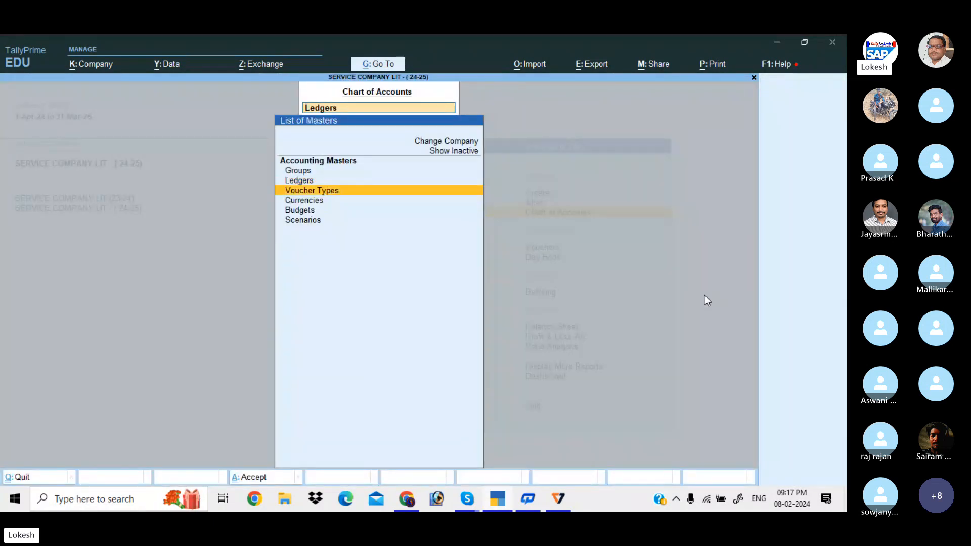
key(Up)
key(Return)
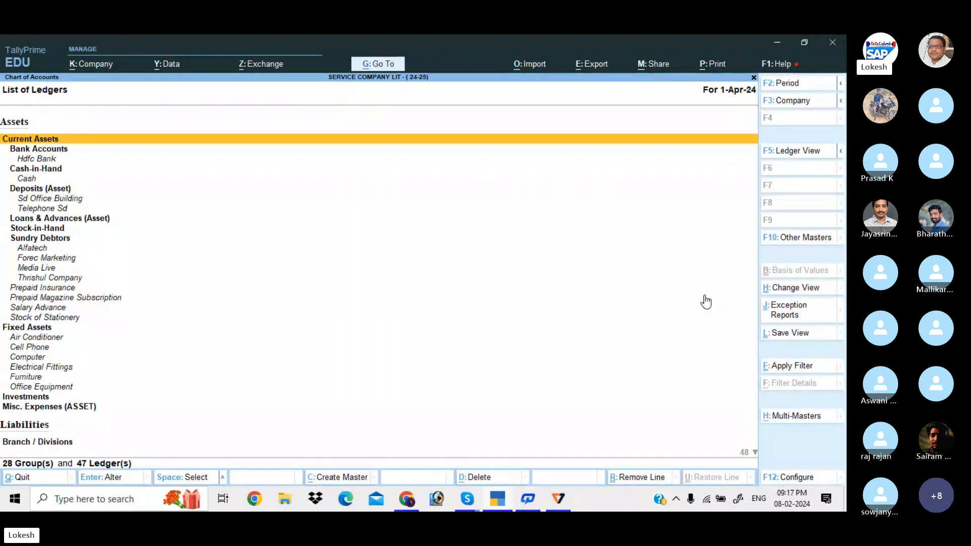
Open the Multi Alter list of ledgers for All Items.
click(794, 416)
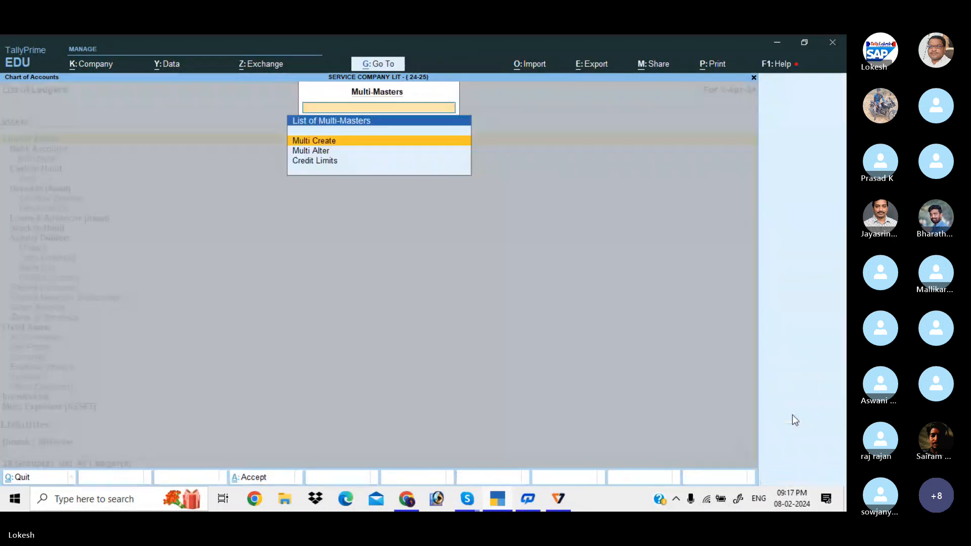
key(Down)
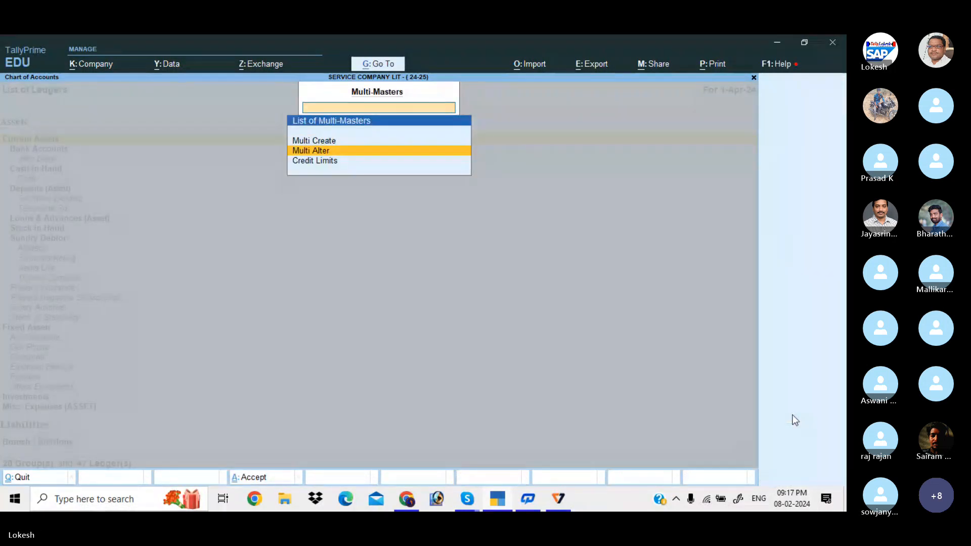
key(Return)
key(Return)
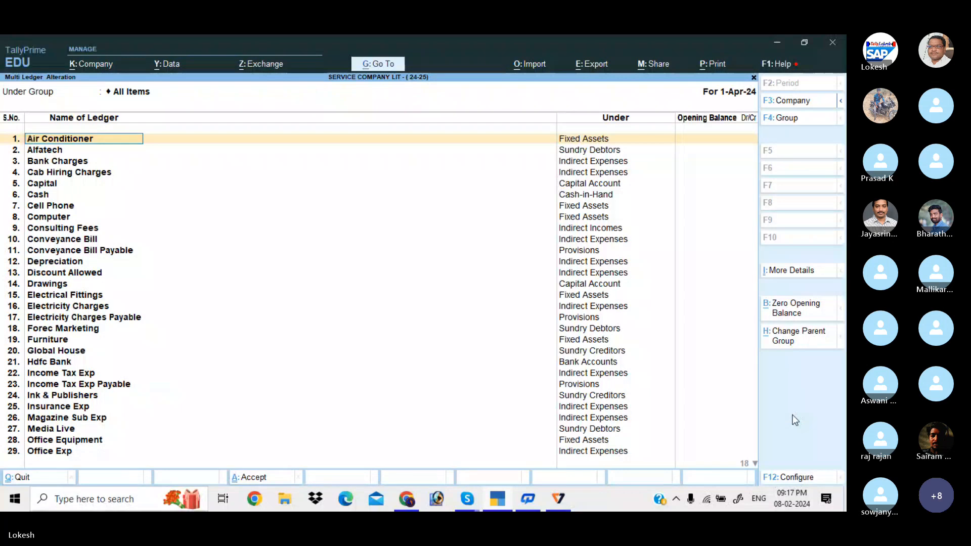
Check the Opening Balance column for every ledger through to Transform Tech, and decline to accept the alteration.
key(Down)
key(Down)
key(Down)
key(Down)
key(Down)
key(Down)
key(Down)
key(Down)
key(Down)
key(Down)
key(Down)
key(Down)
key(Down)
key(Down)
key(Down)
key(Down)
key(Down)
key(Down)
key(Down)
key(Down)
key(Down)
key(Down)
key(Down)
key(Down)
key(Down)
key(Down)
key(Down)
key(Down)
key(Down)
key(Down)
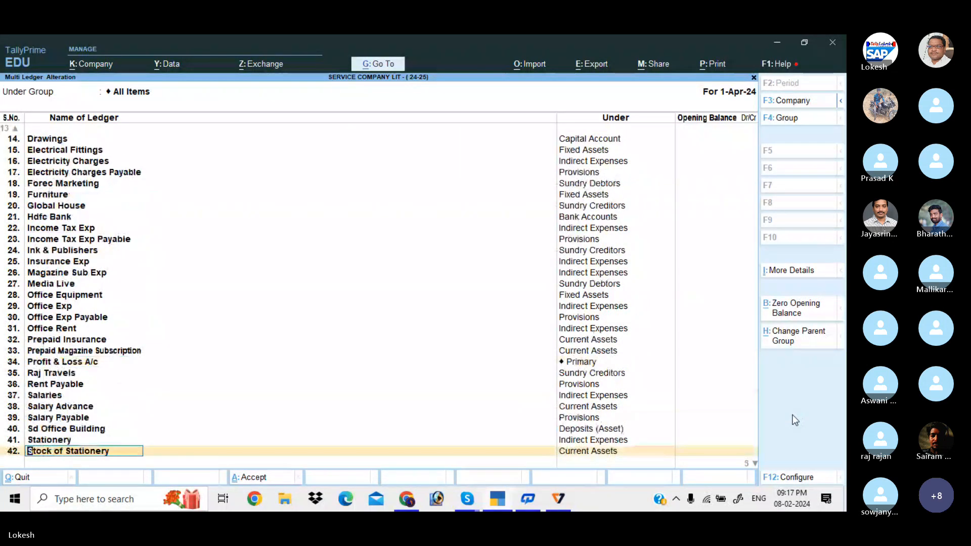
key(Return)
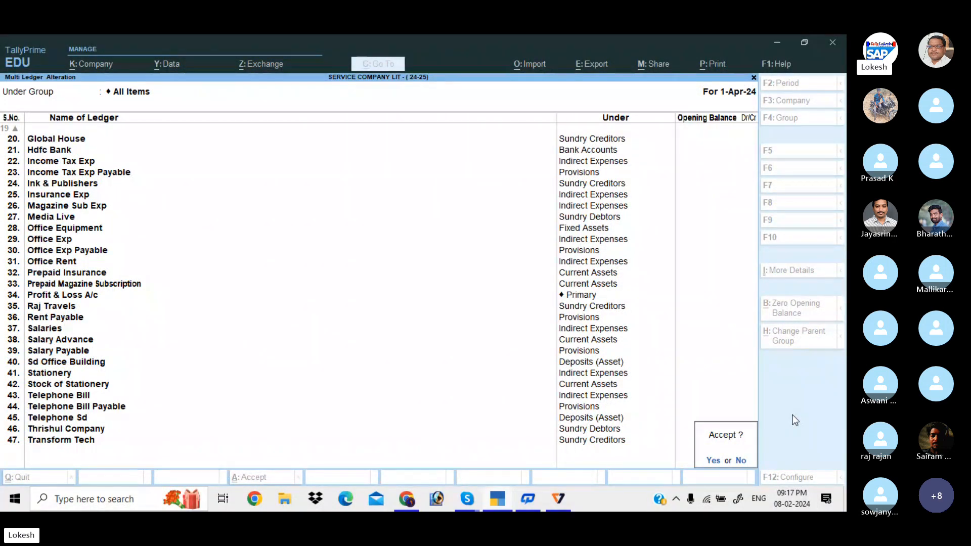
key(n)
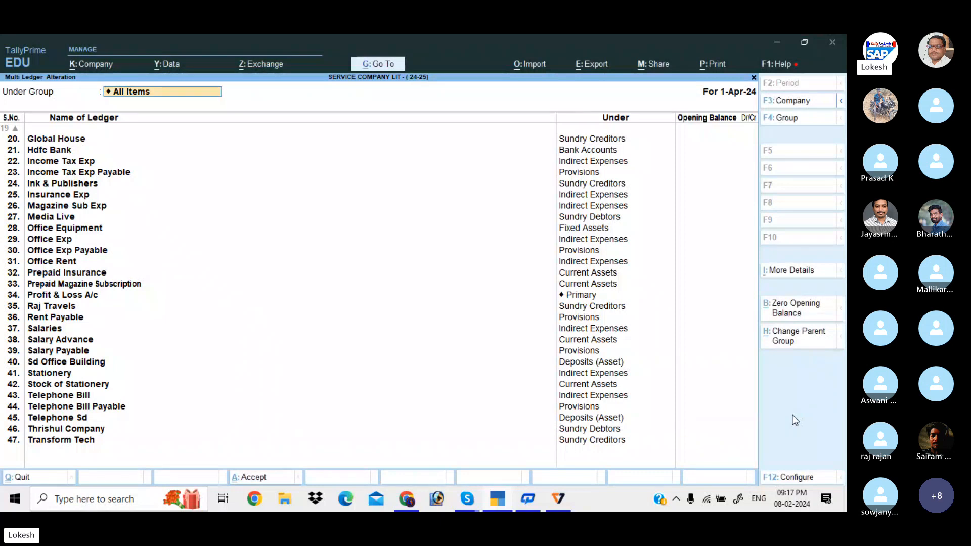
Quit the Multi Ledger Alteration and return through the list of ledgers to the Gateway of Tally.
key(BackSpace)
key(Escape)
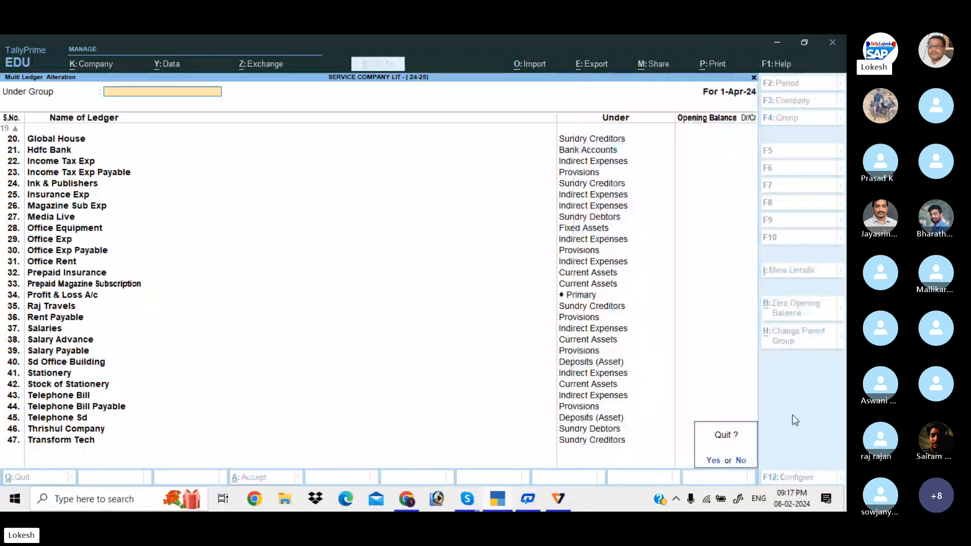
key(y)
key(Escape)
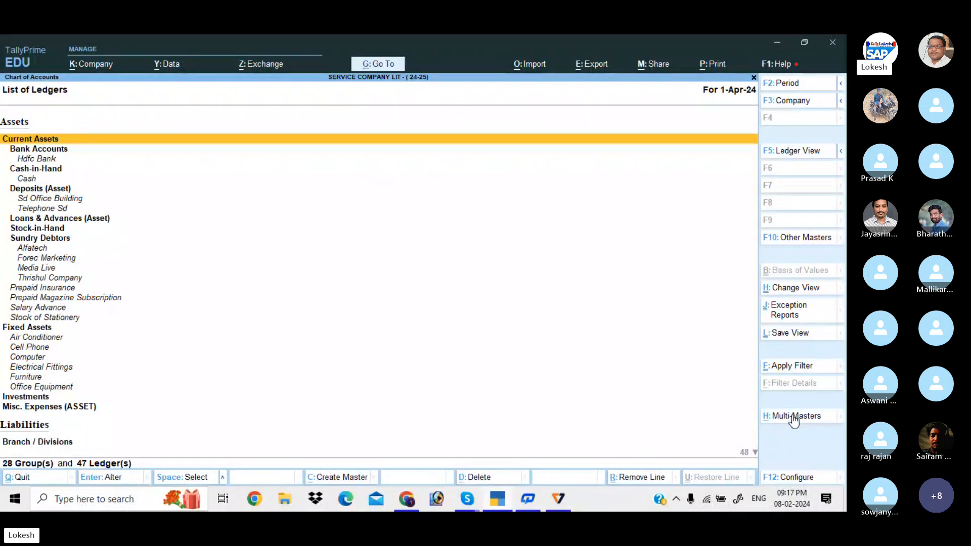
key(Escape)
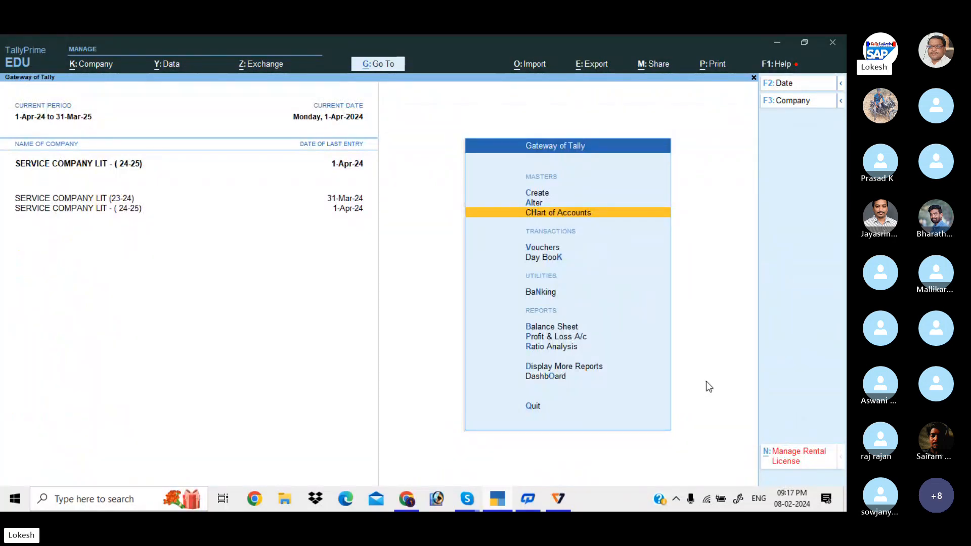
Switch to the Skype call window, look through the list of call participants, and close the list.
mouse_move(467, 493)
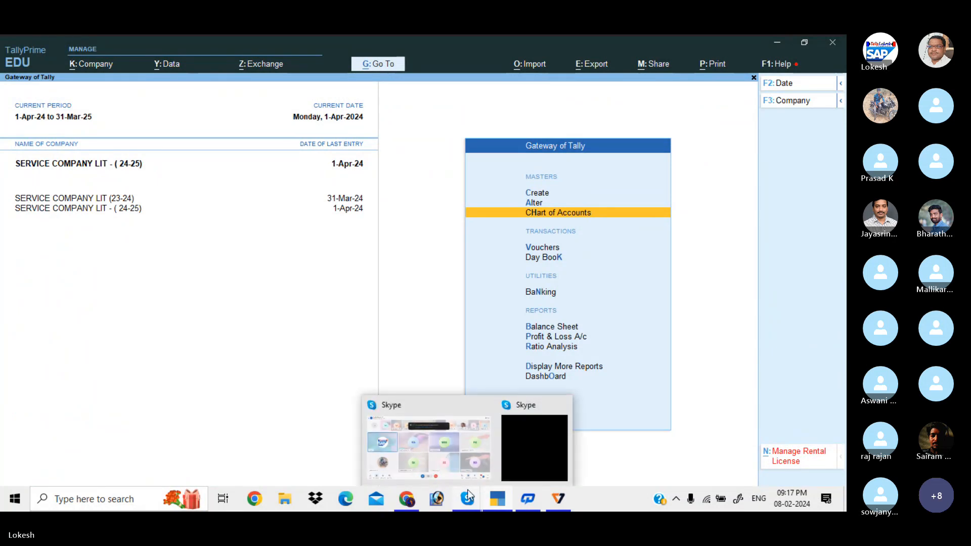
click(459, 430)
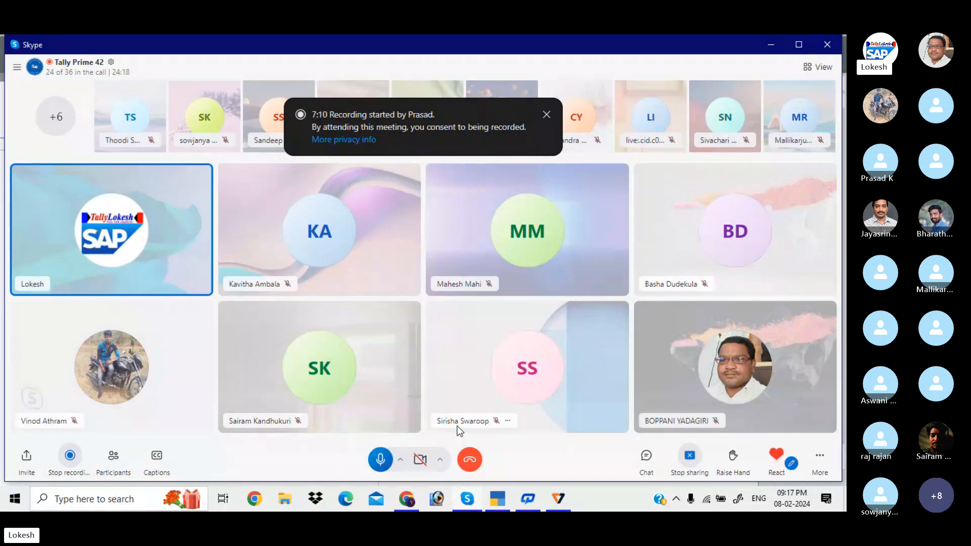
click(118, 456)
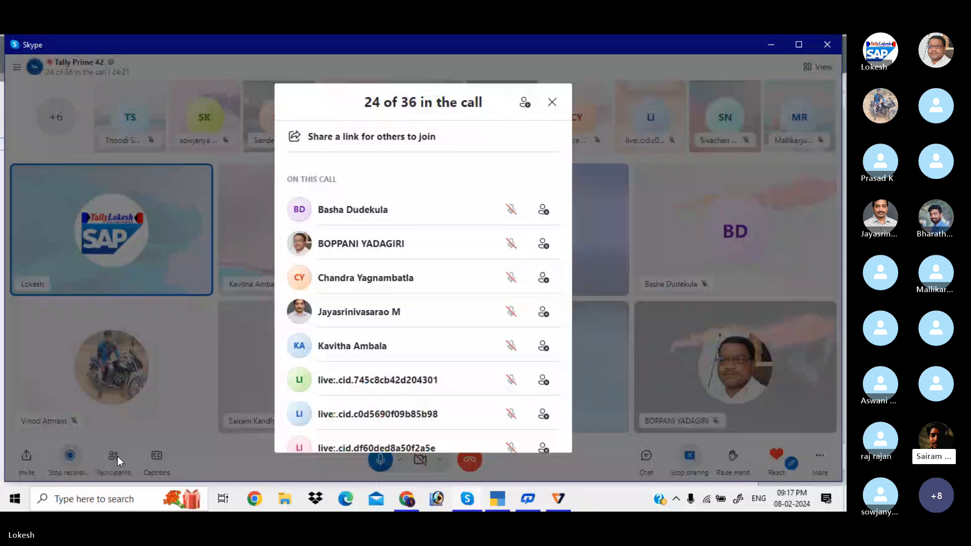
drag(569, 177, 574, 225)
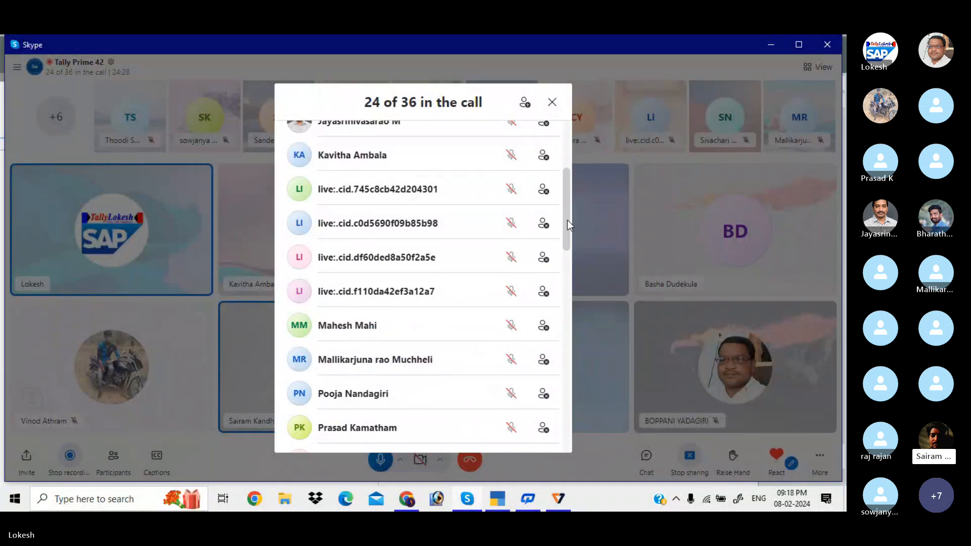
click(552, 103)
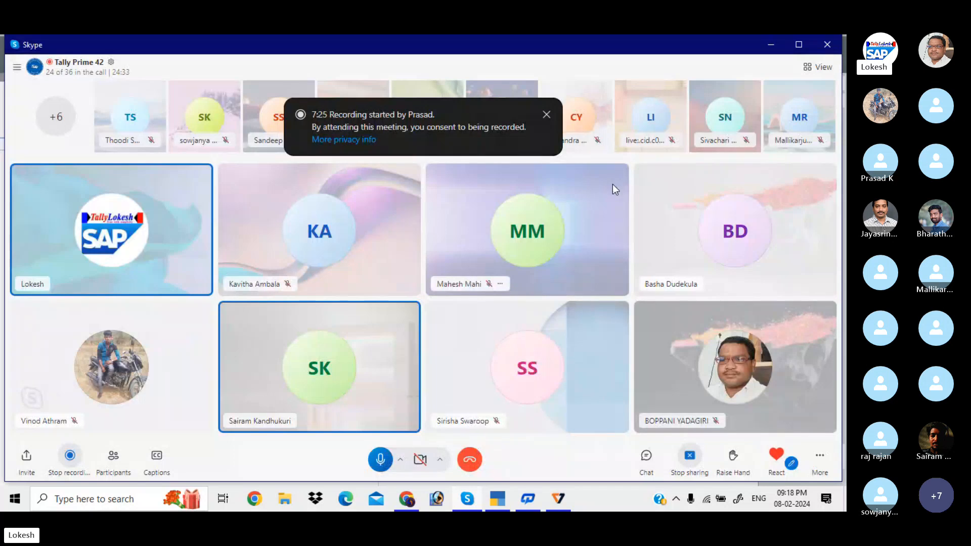